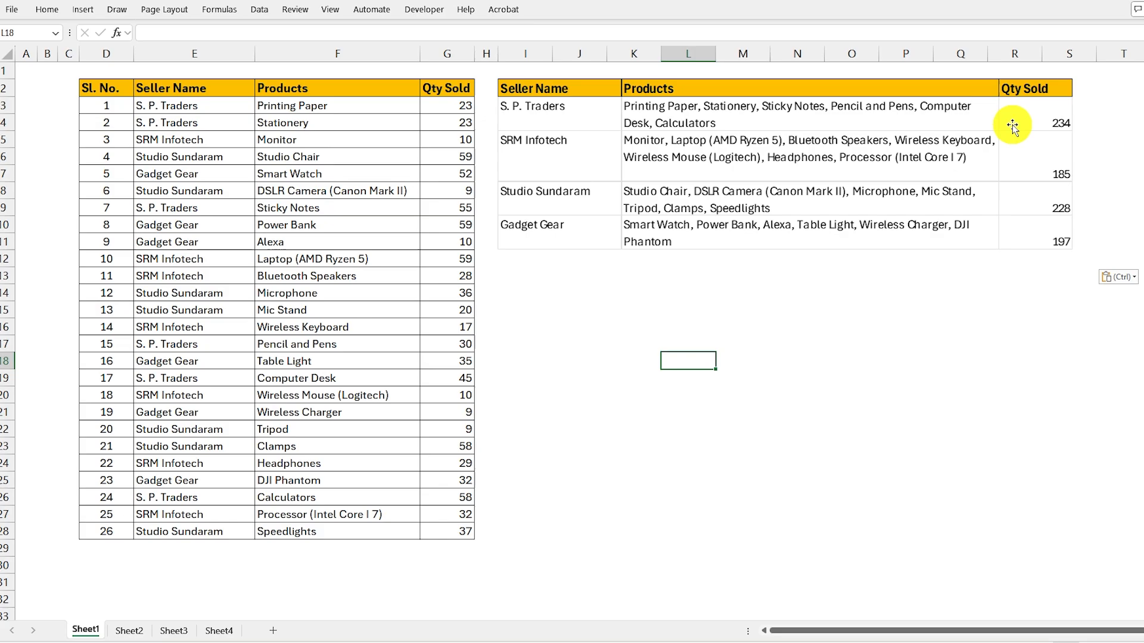
- Examine the pivot table on Sheet4 that groups products and summed quantities sold under each seller
click(229, 635)
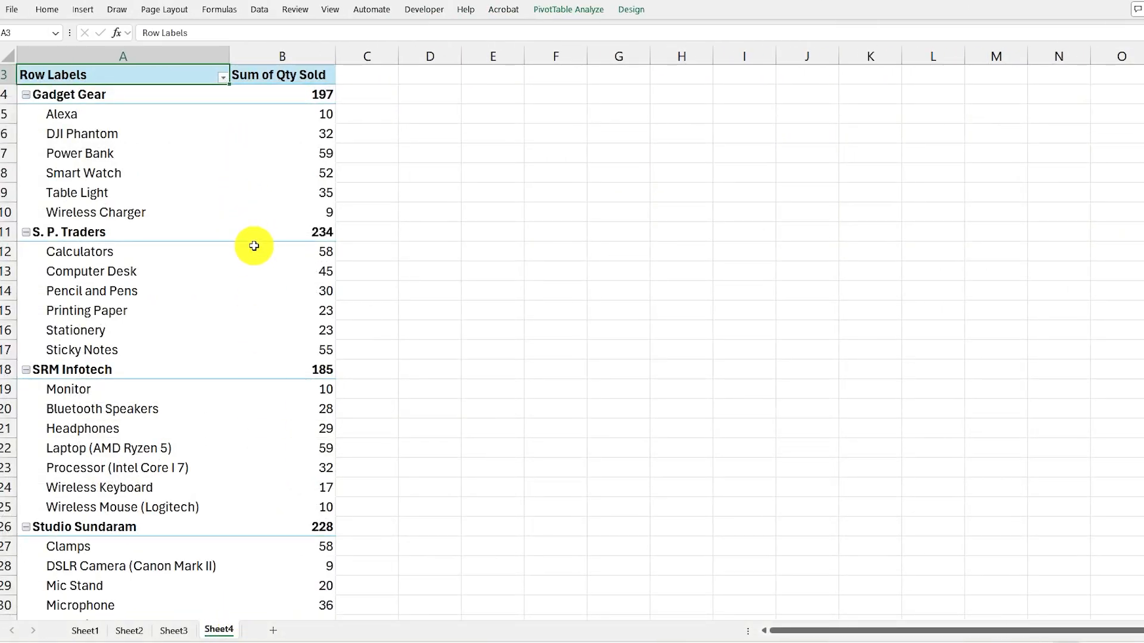
scroll(254, 246, down, 4)
scroll(255, 243, up, 5)
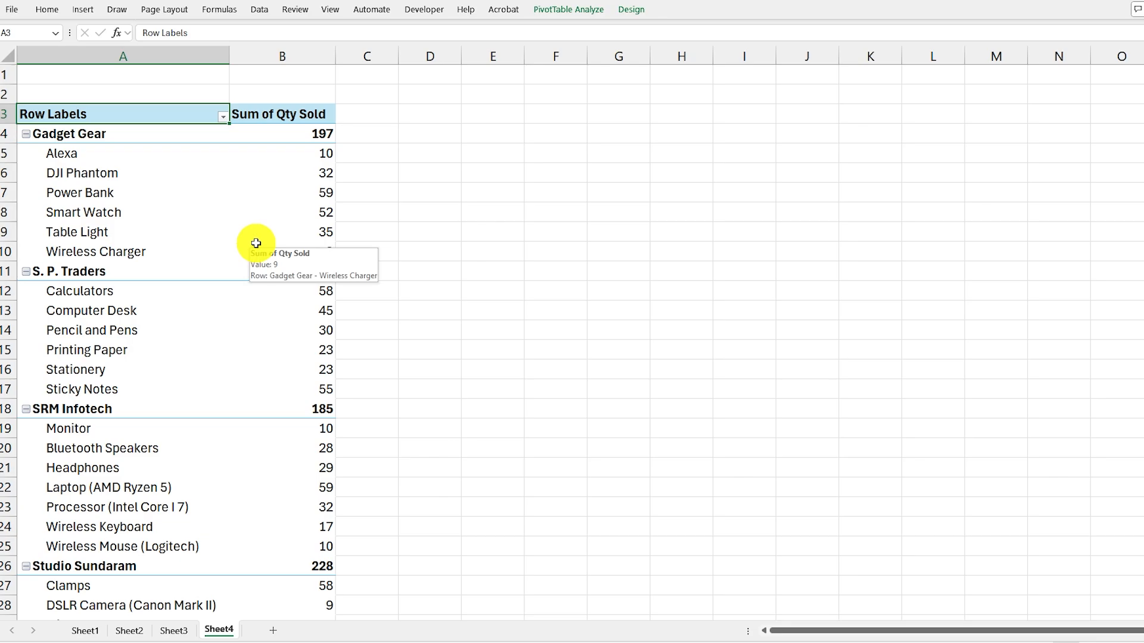
scroll(256, 244, down, 4)
scroll(257, 243, up, 4)
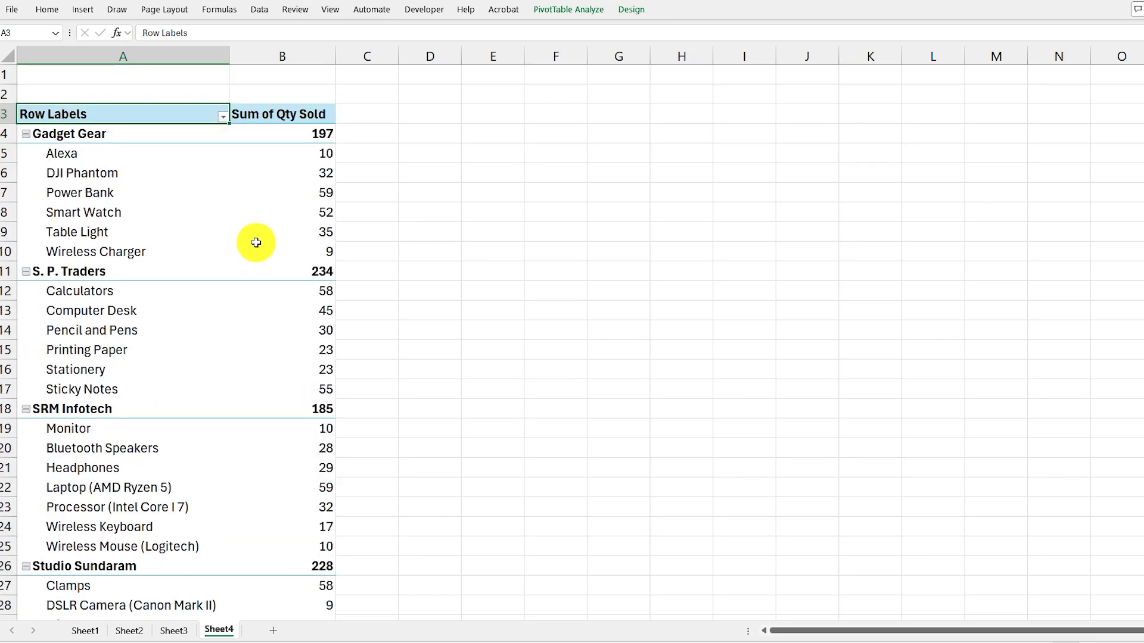
scroll(256, 243, down, 2)
scroll(256, 243, up, 2)
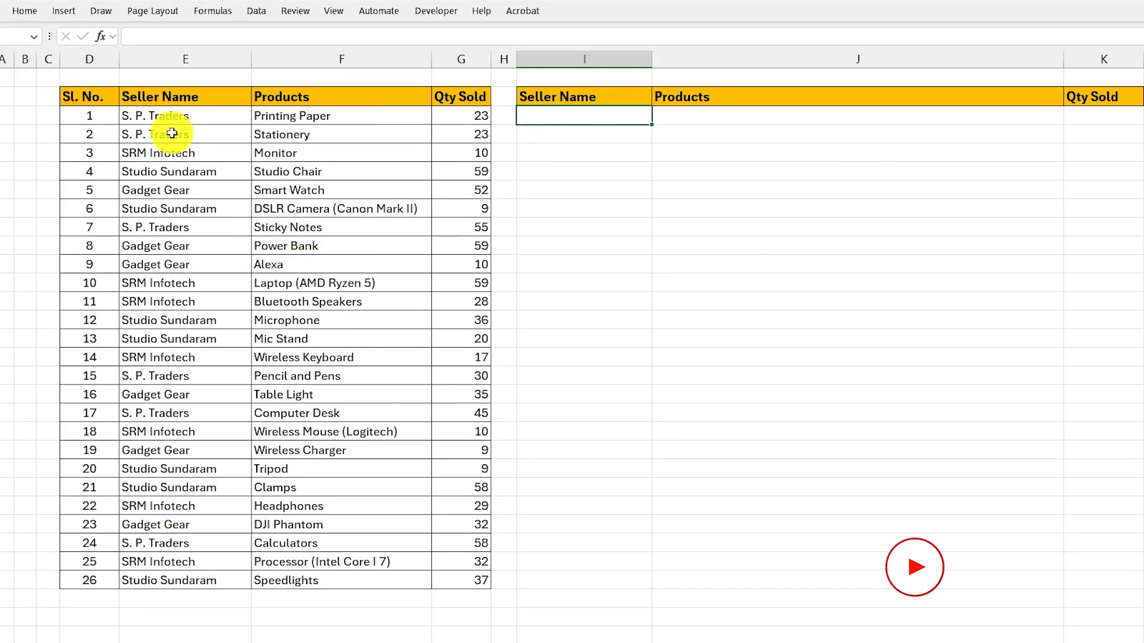
- Sort the sales table by the Seller Name column from A to Z
click(153, 115)
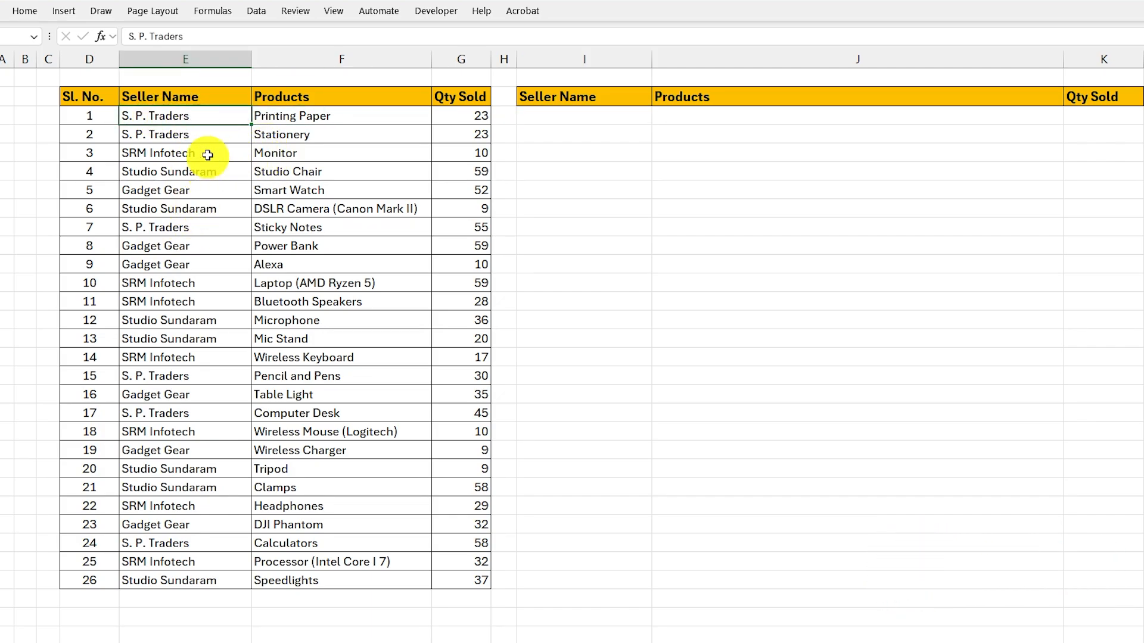
right_click(182, 266)
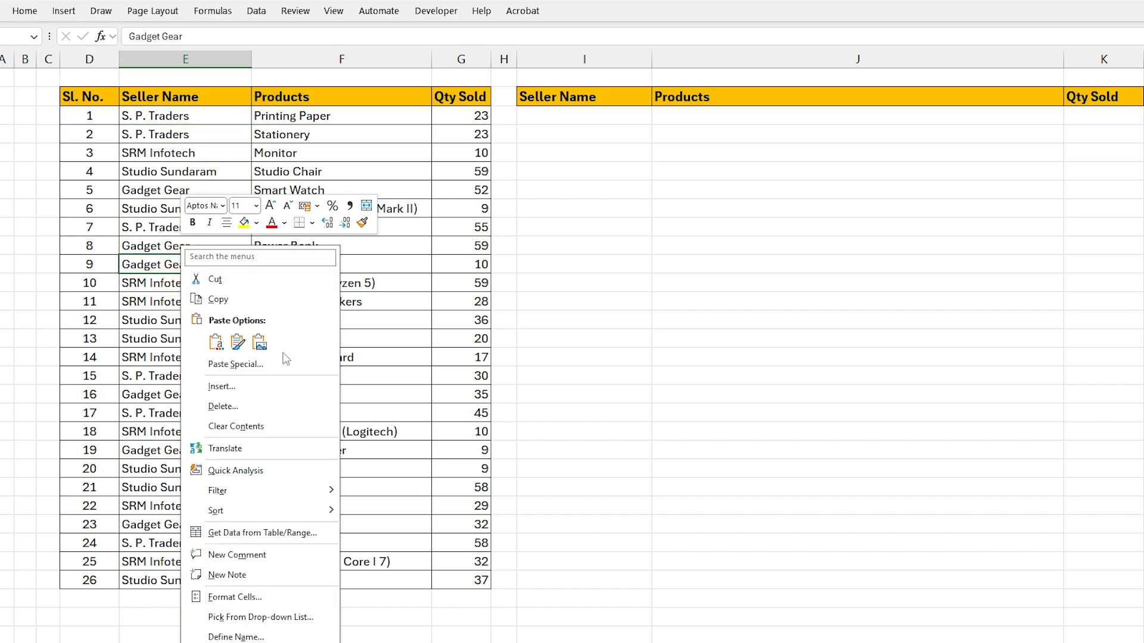
mouse_move(316, 511)
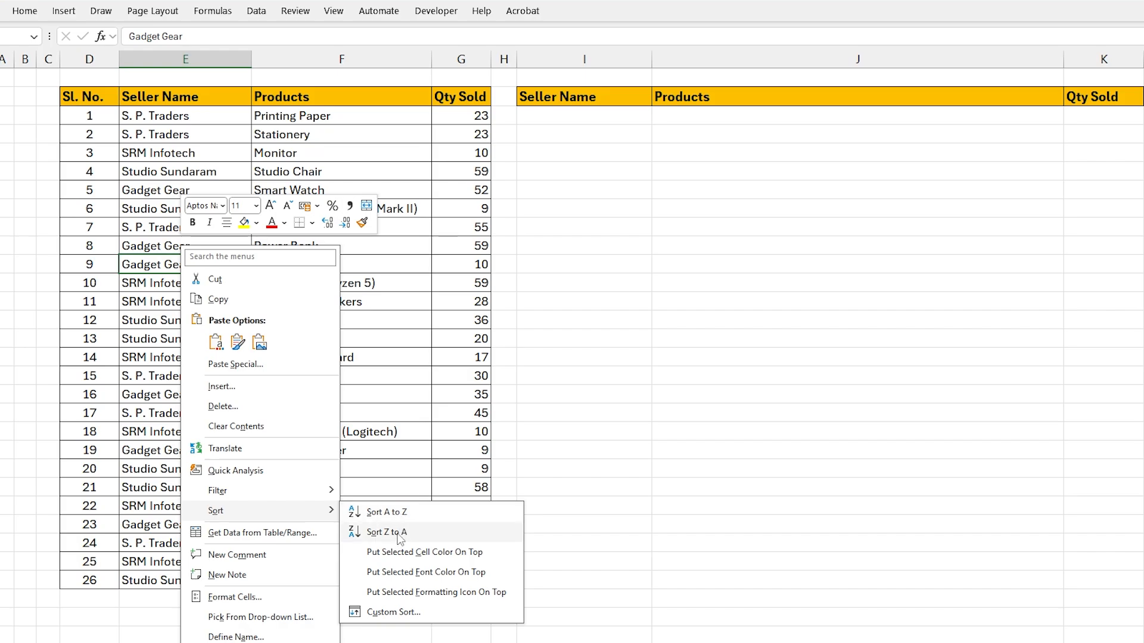
click(387, 512)
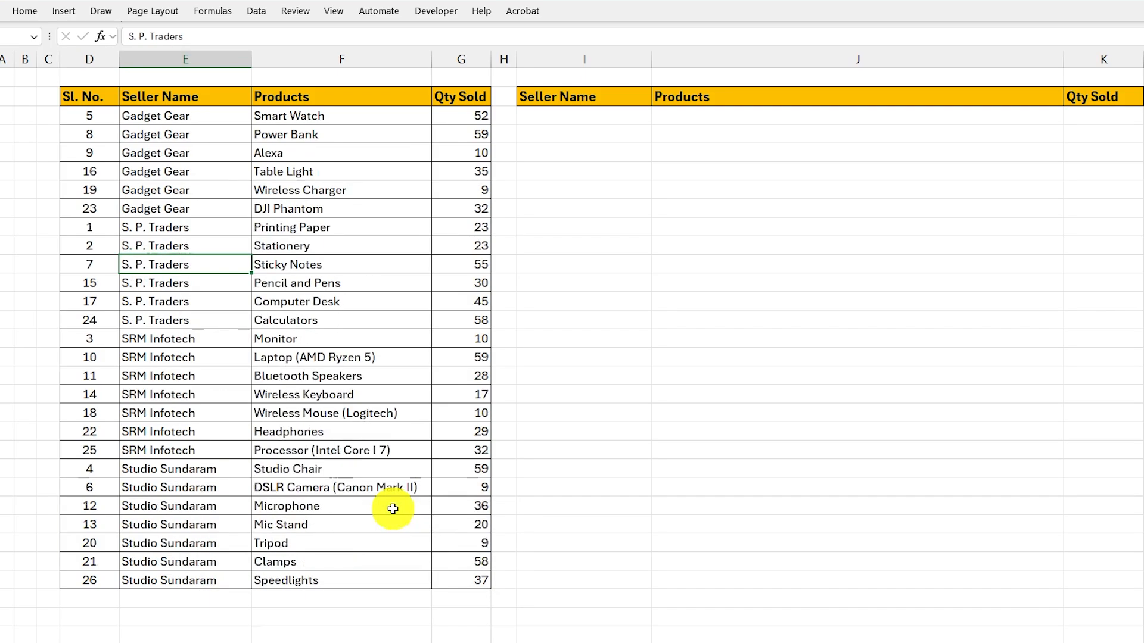
click(191, 119)
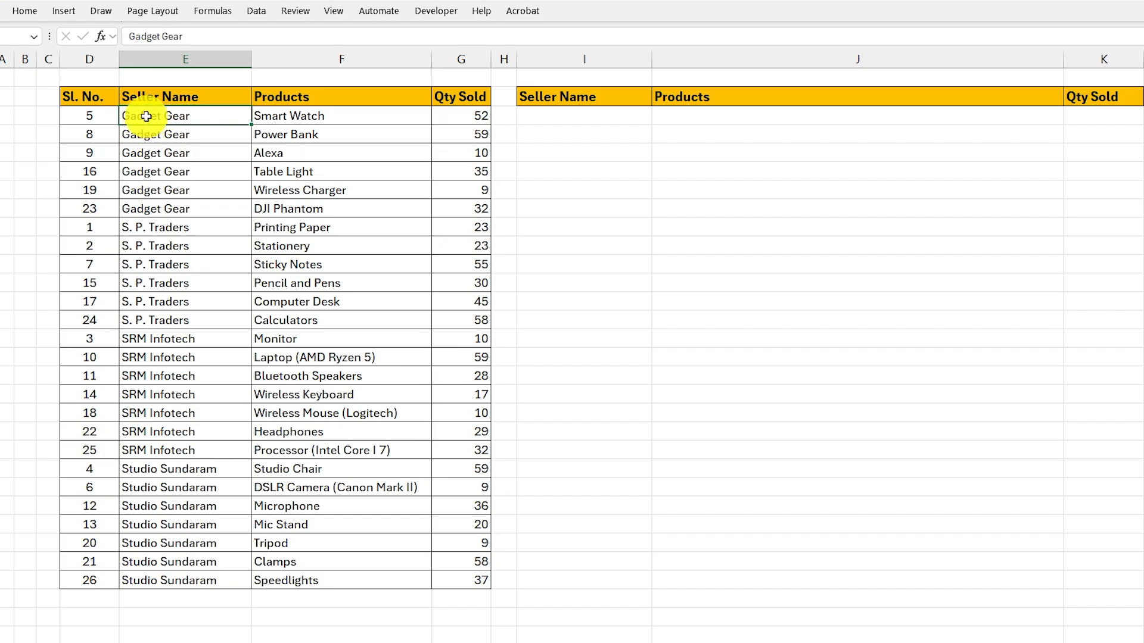
drag(146, 117, 153, 203)
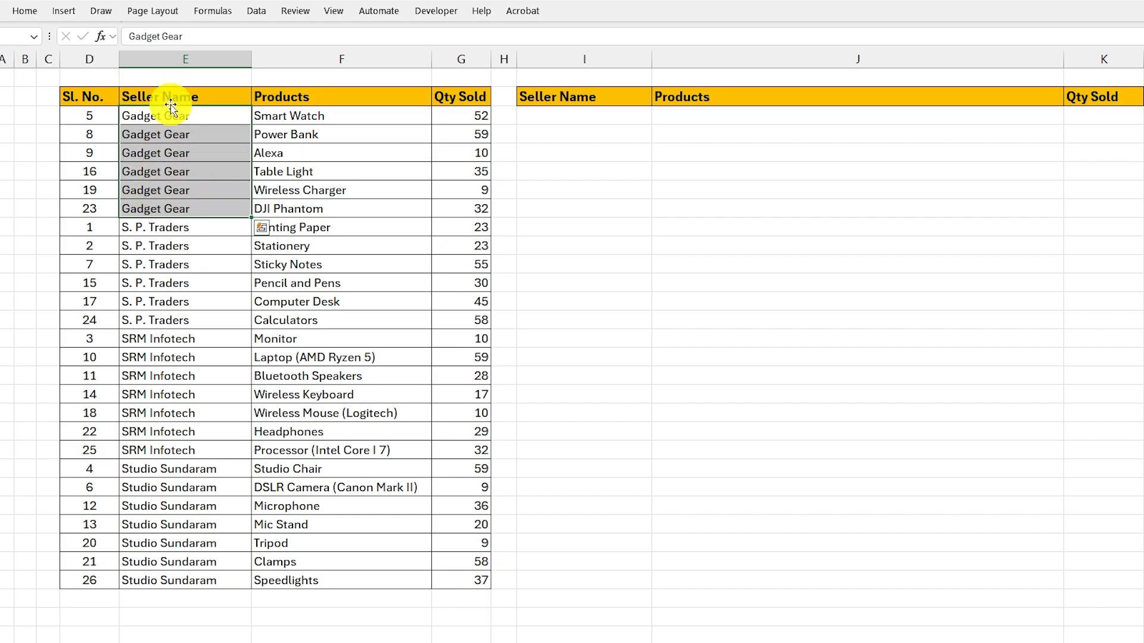
drag(169, 116, 436, 215)
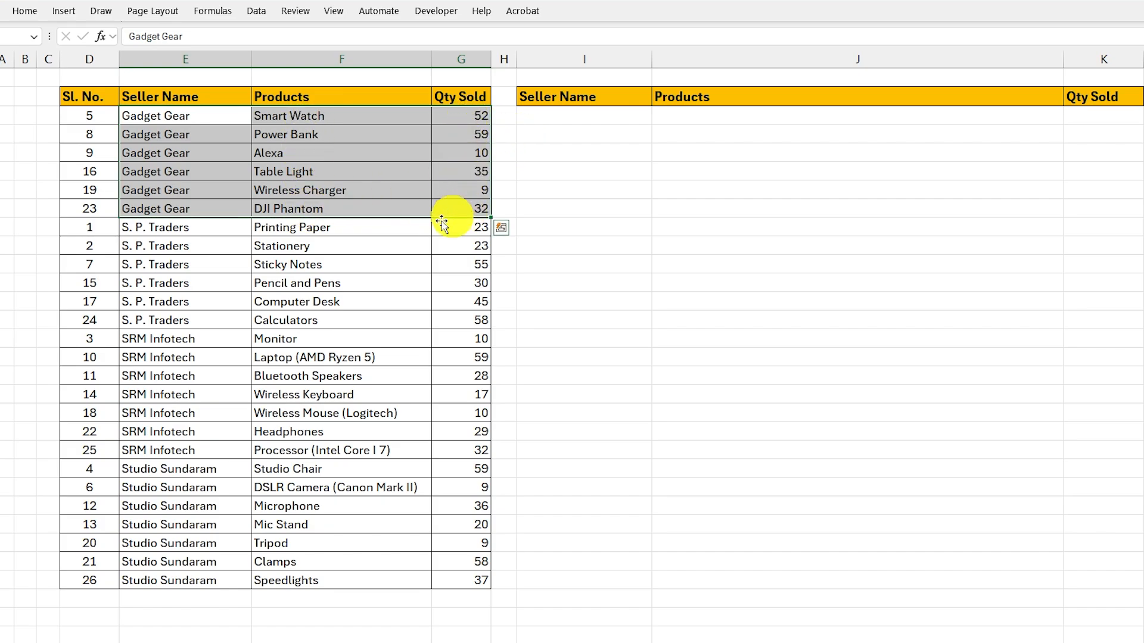
click(153, 231)
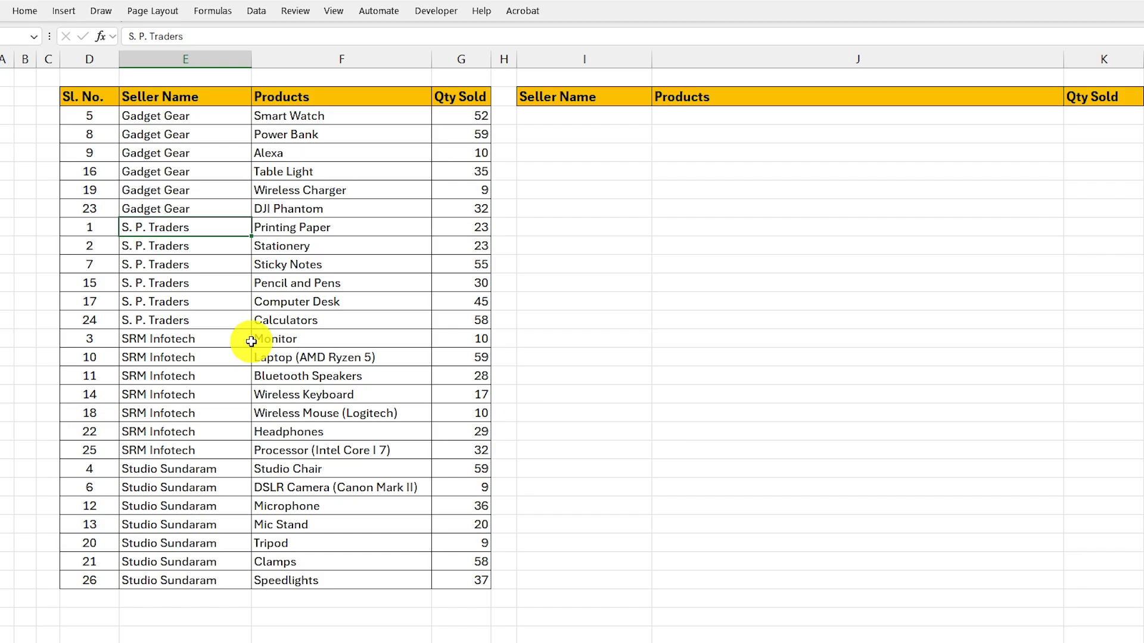
- Enter Gadget Gear as the seller name in cell I3 of the summary table
click(558, 111)
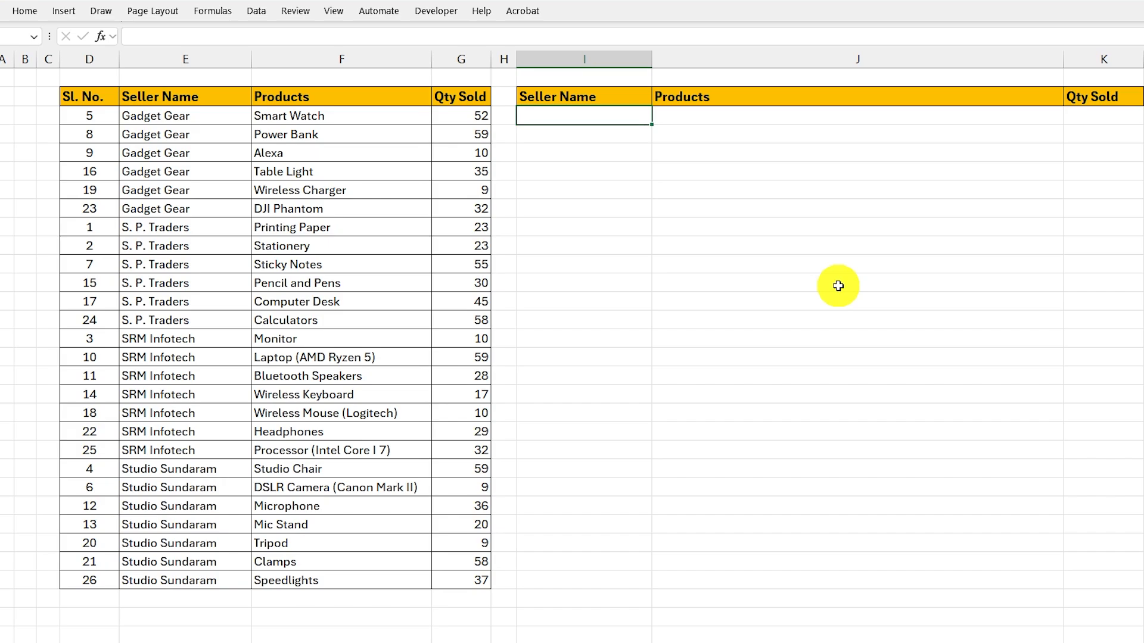
text(Gadget Gear)
key(Return)
click(689, 115)
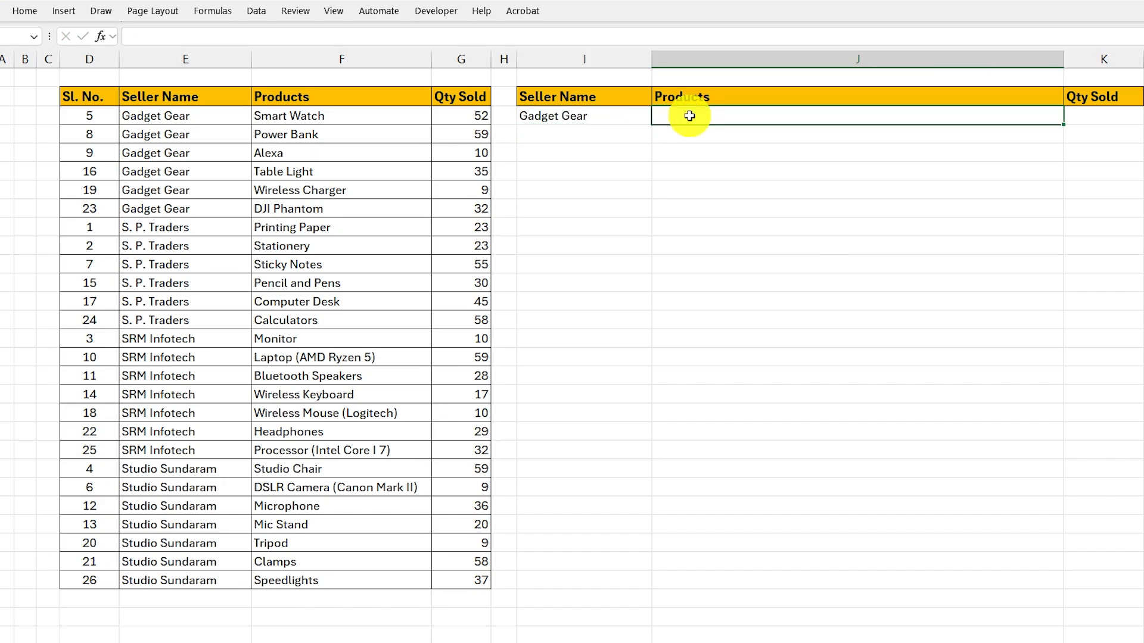
click(582, 118)
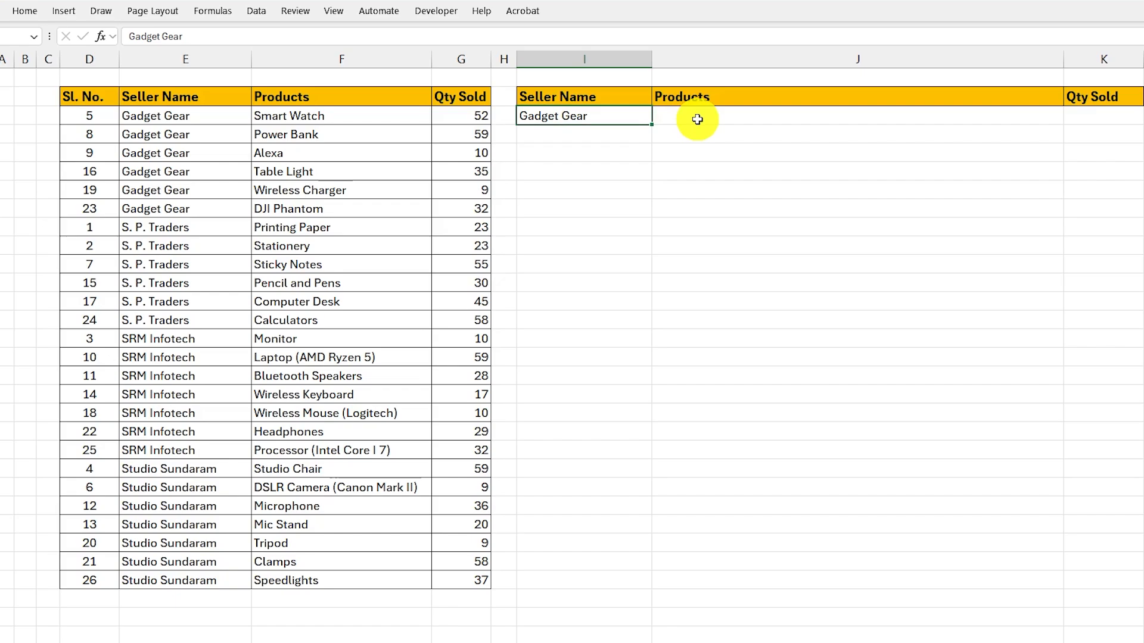
- Enter =FILTER($F$3:$F$28,$E$3:$E$28=I3) in J3 to list the seller's products, and compare them with the source rows
click(825, 120)
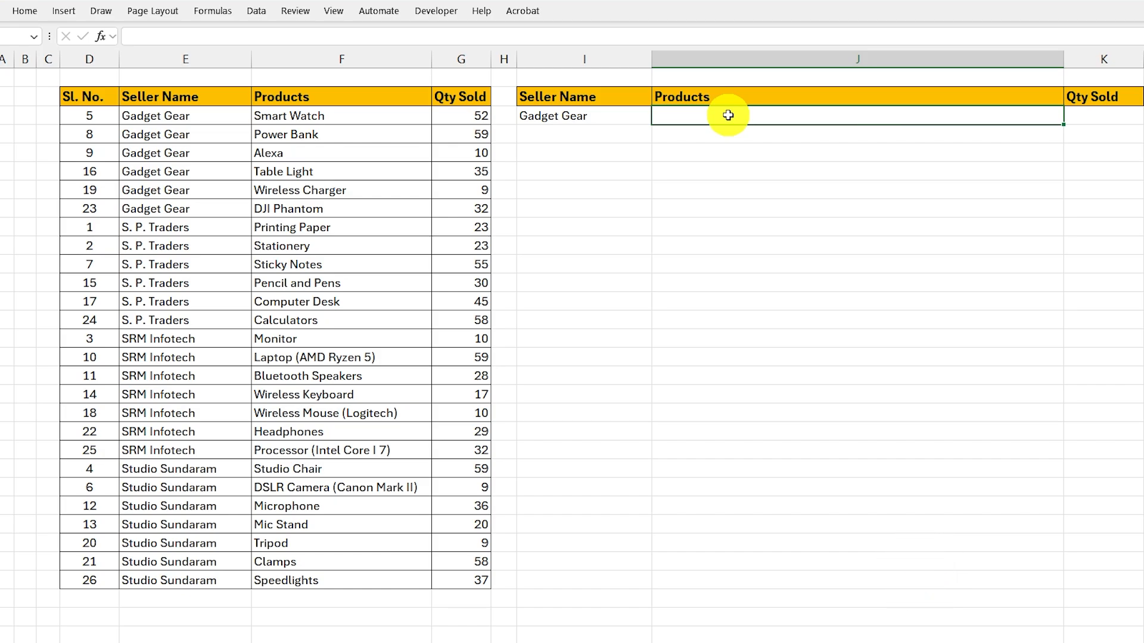
text(FILTER)
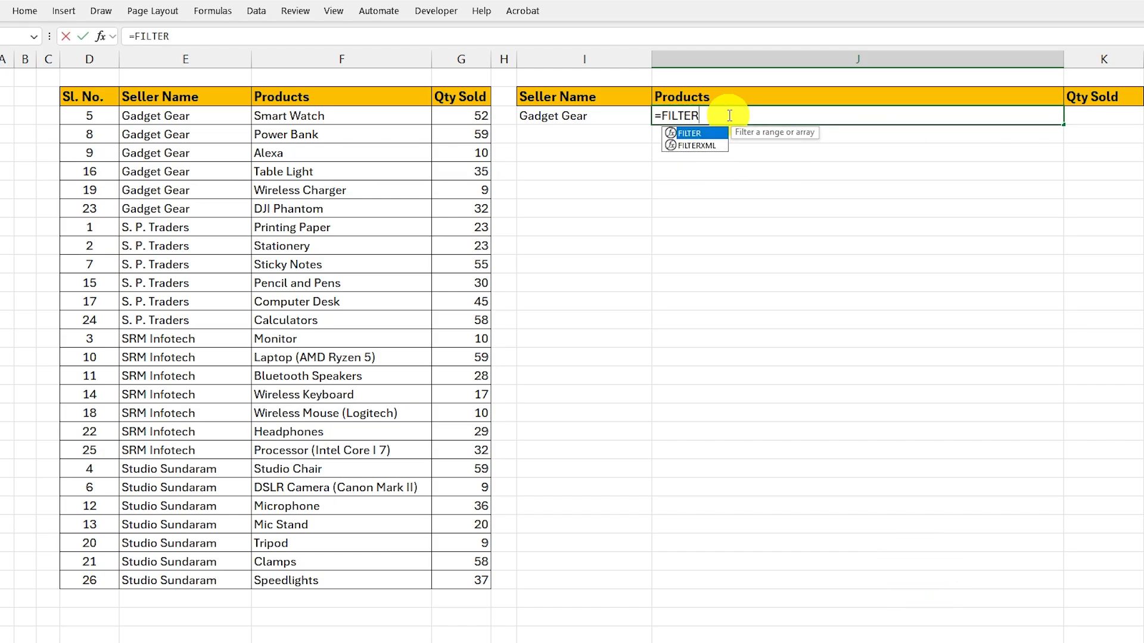
text(()
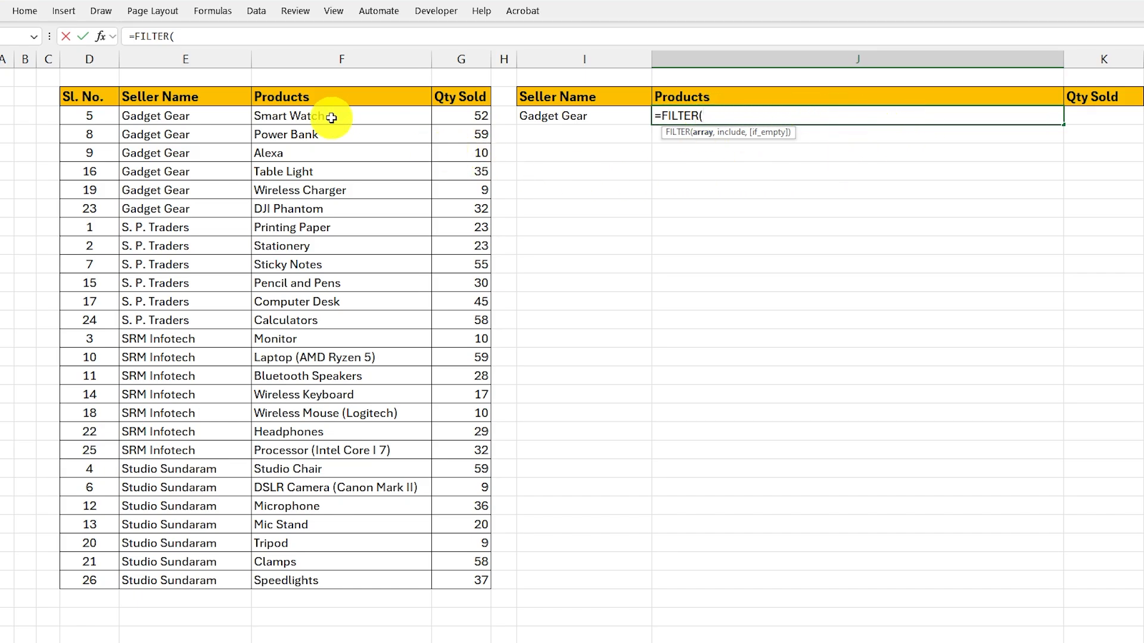
drag(331, 118, 332, 578)
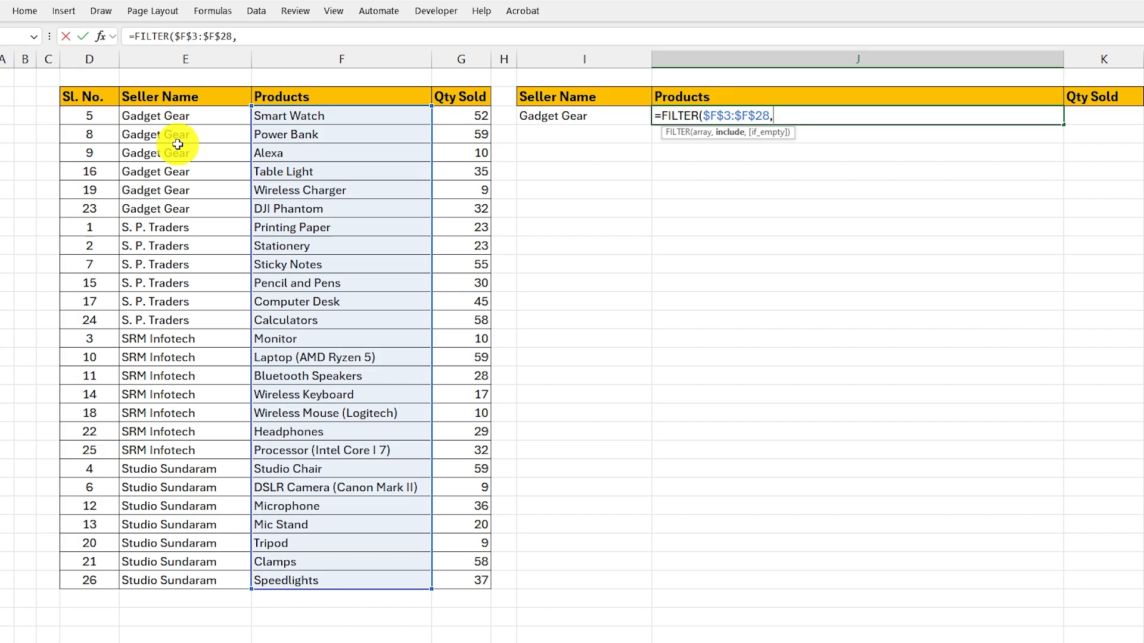
drag(173, 118, 477, 592)
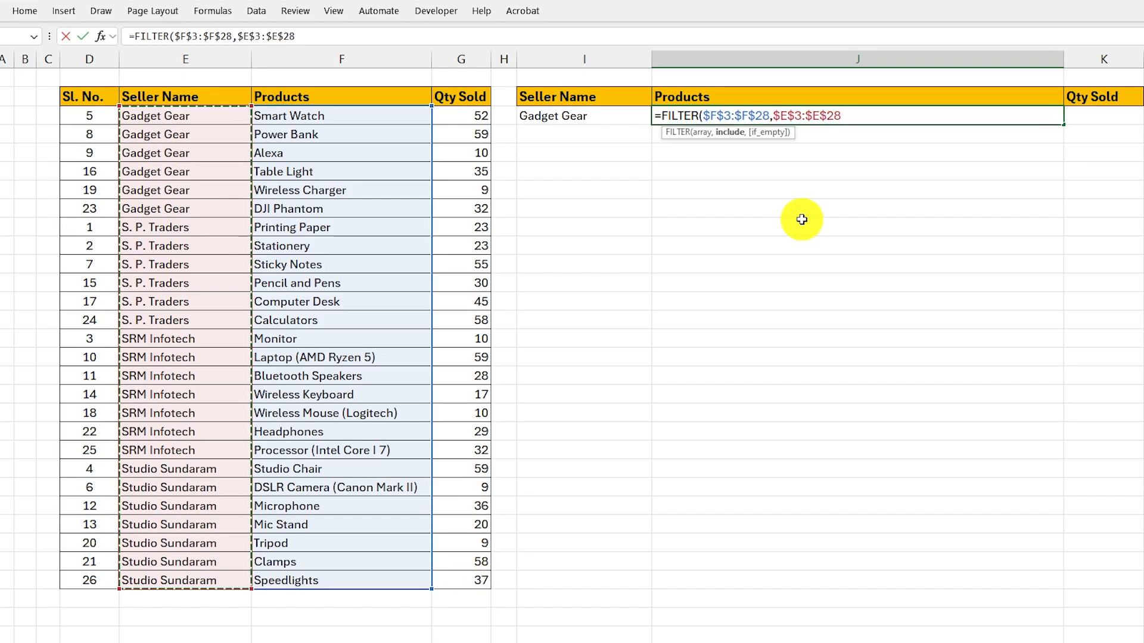
text(=)
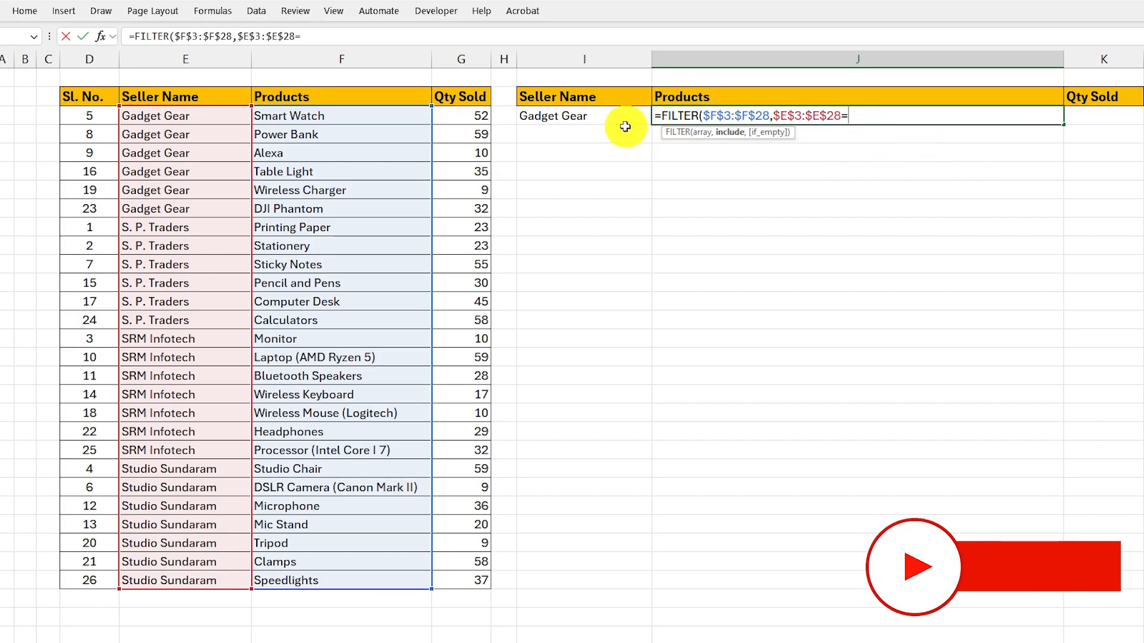
click(589, 116)
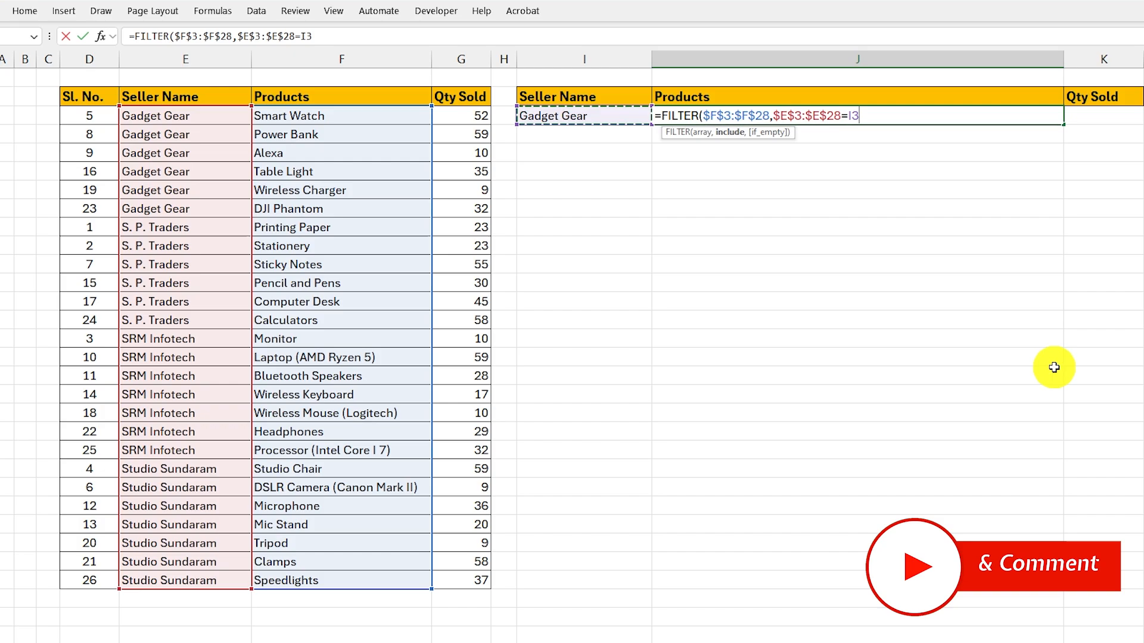
text())
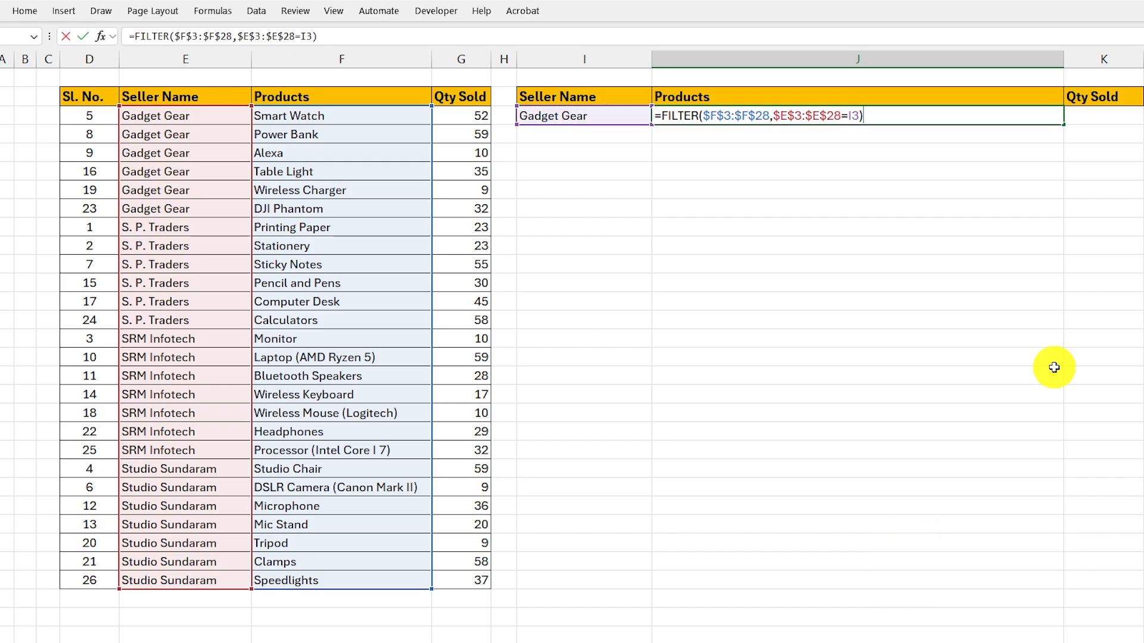
key(Return)
click(576, 116)
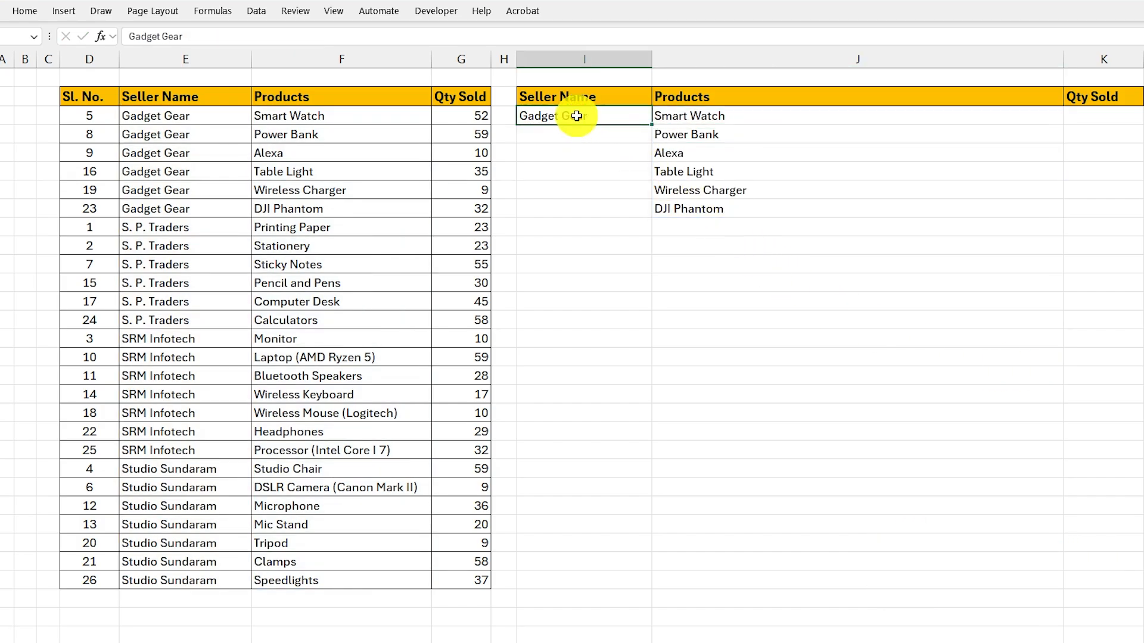
drag(293, 115, 290, 205)
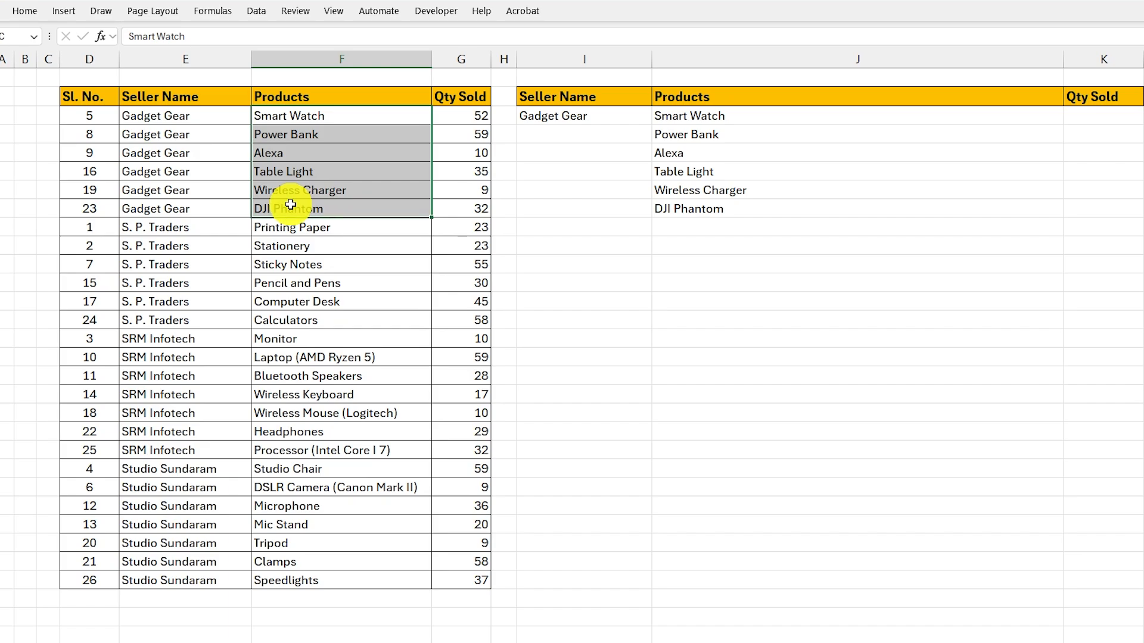
click(711, 113)
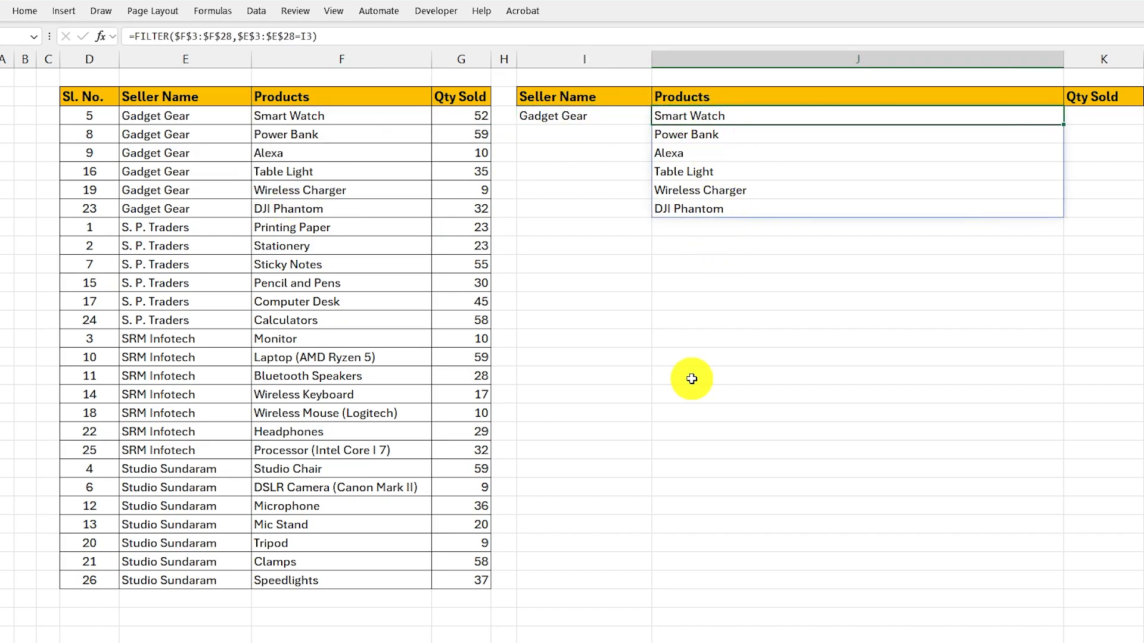
- Change the seller name in cell I3 to S. P. Traders
click(570, 116)
click(572, 165)
click(561, 120)
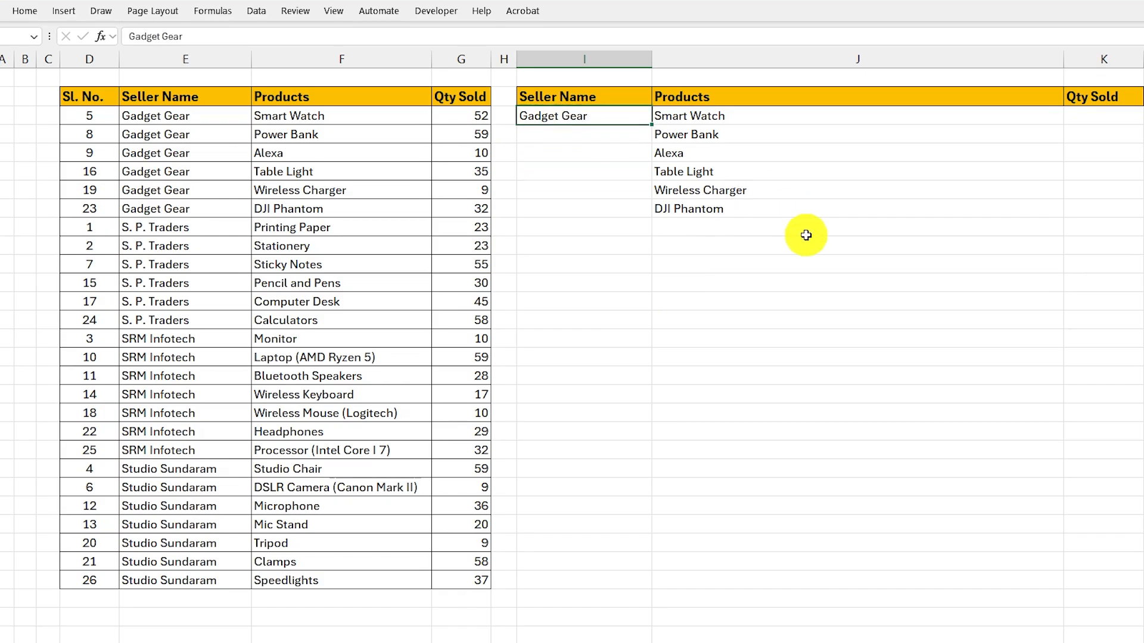
text(S. P. Traders)
key(Return)
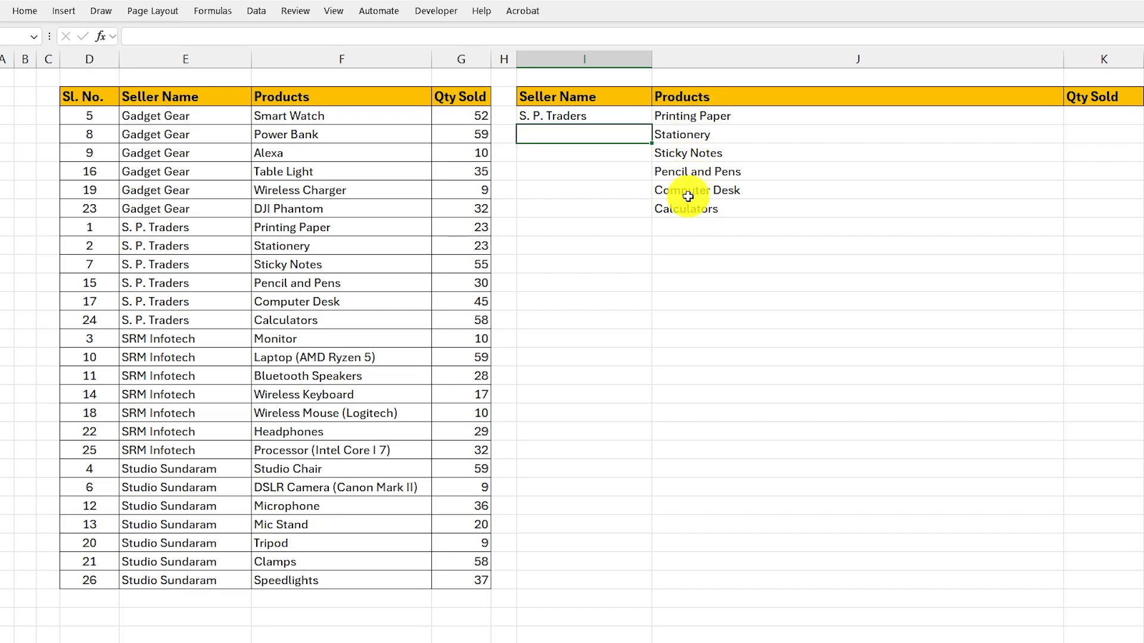
- Wrap the J3 formula in TEXTJOIN so it reads =TEXTJOIN(", ",,FILTER($F$3:$F$28,$E$3:$E$28=I3))
click(684, 117)
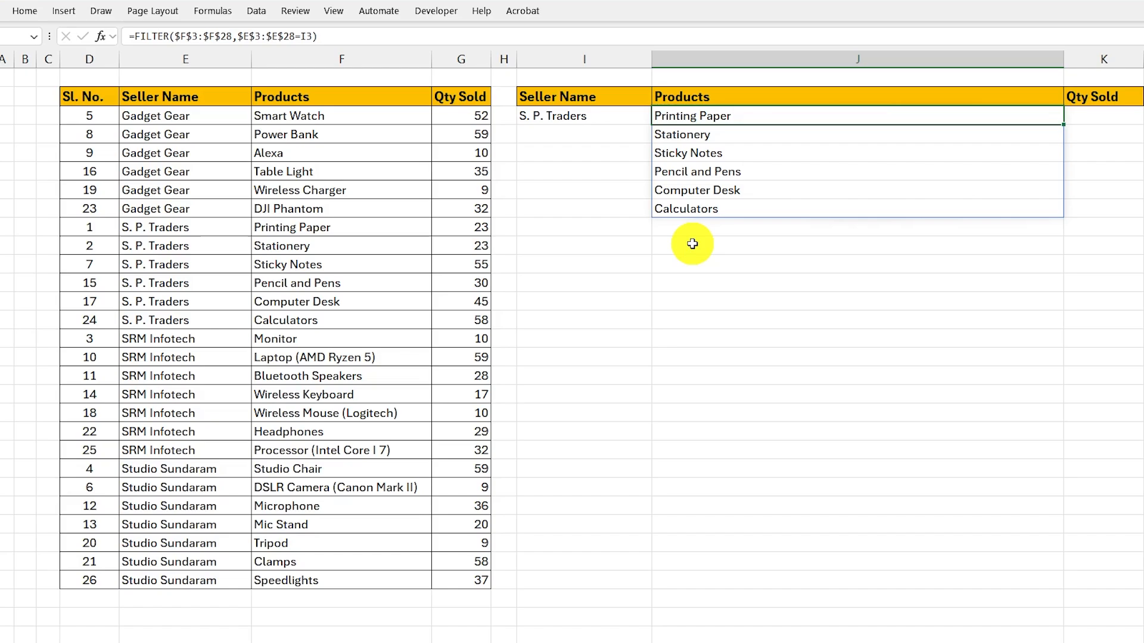
double_click(704, 119)
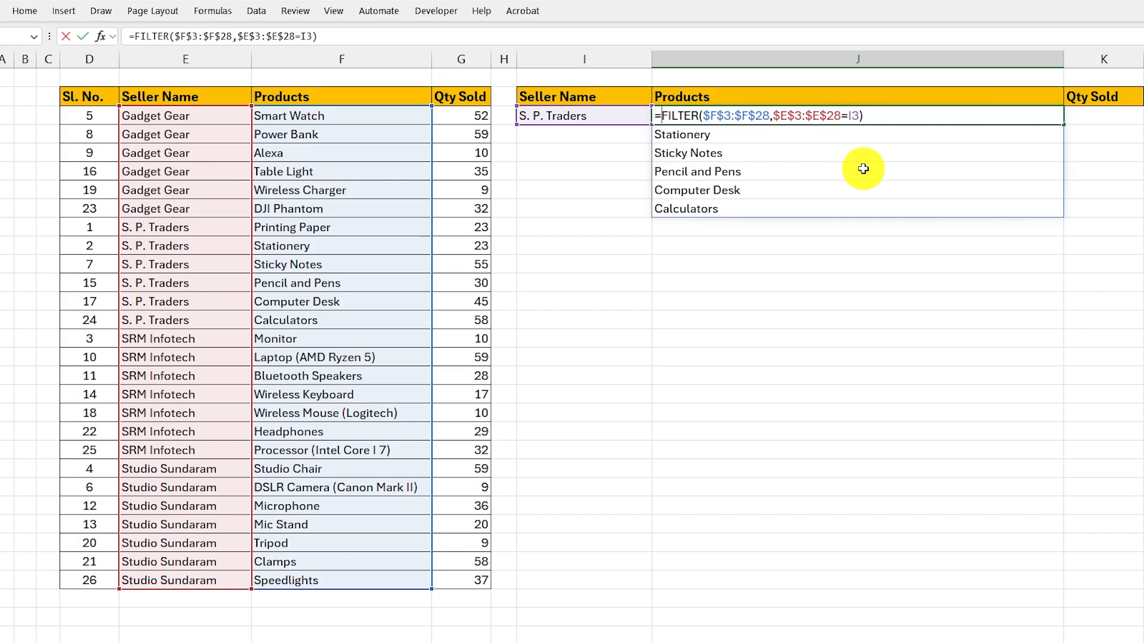
text(TEXTJOIN)
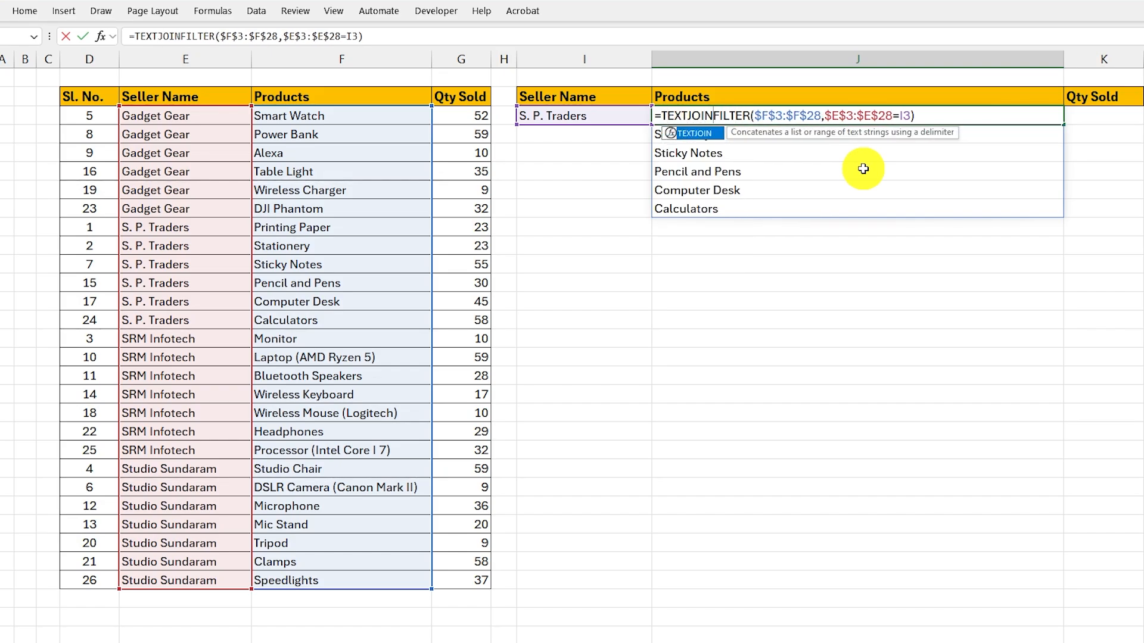
text(()
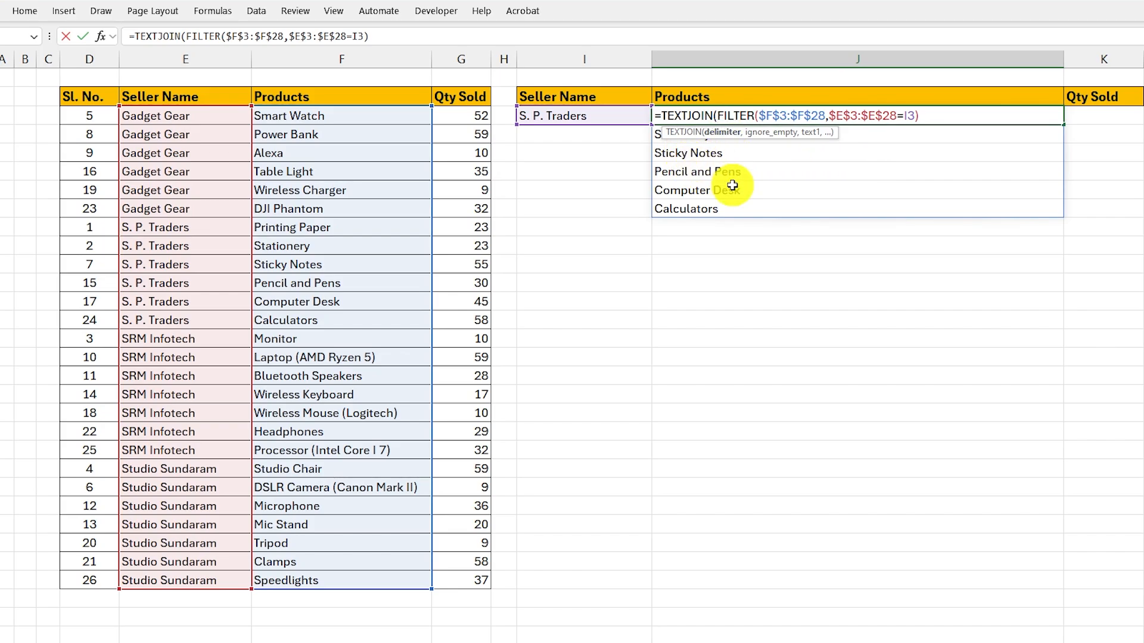
text(")
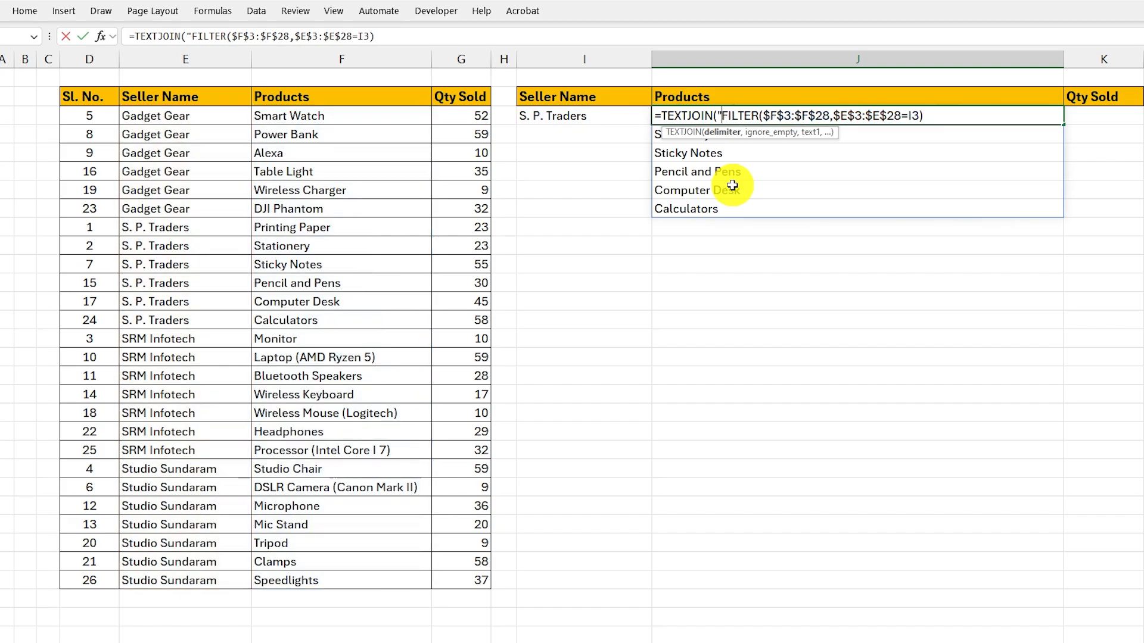
text(,)
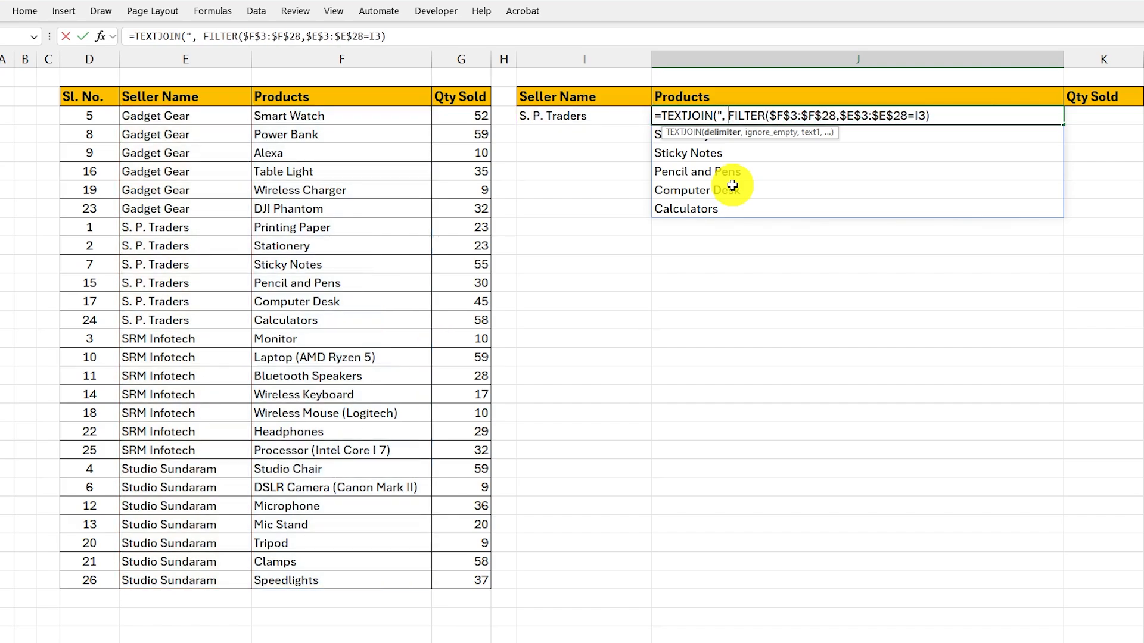
text( ")
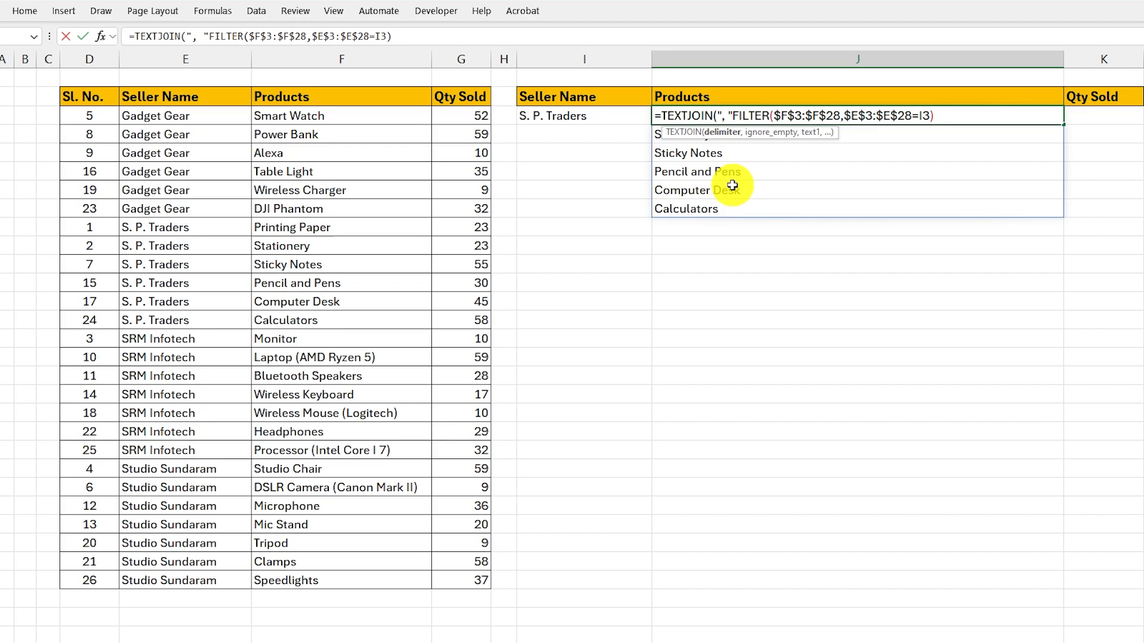
text(,)
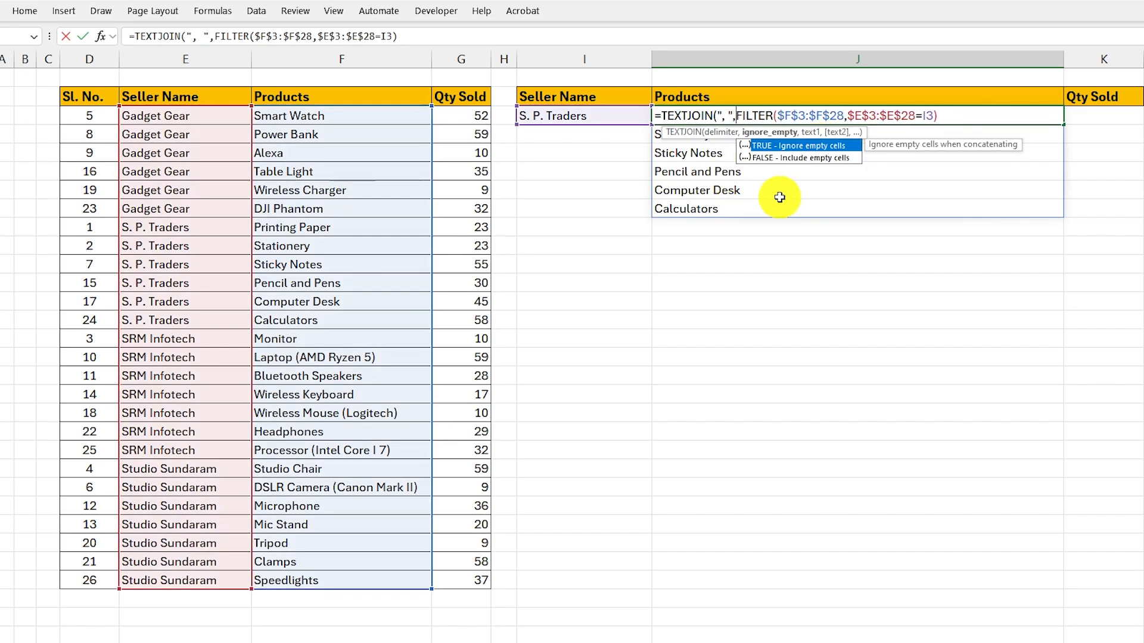
text(,)
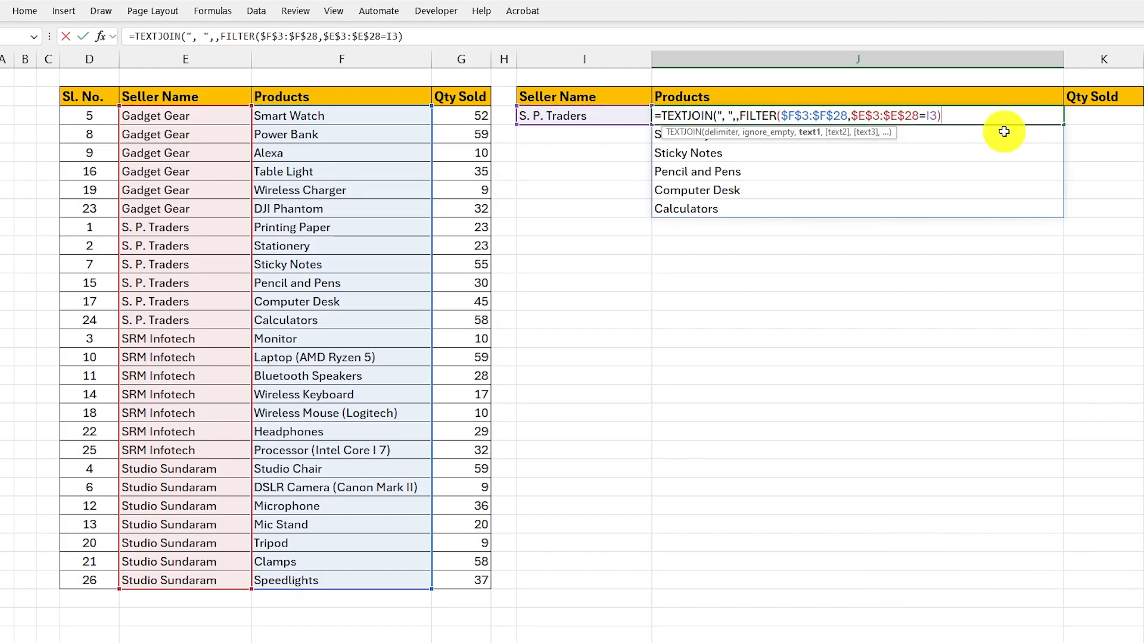
text())
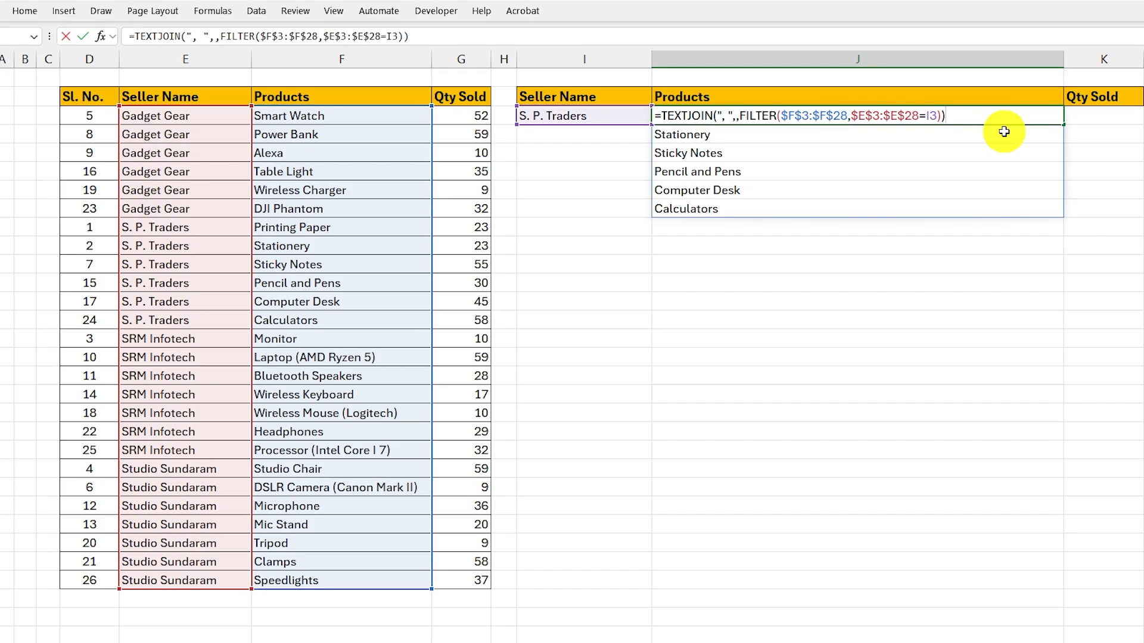
key(Return)
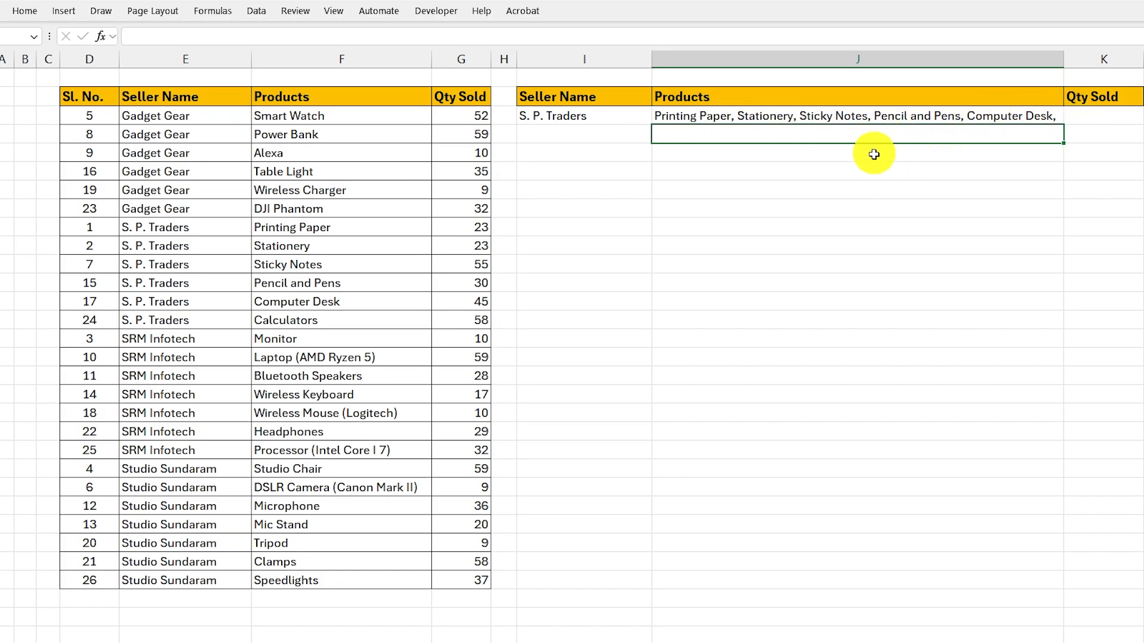
- Turn on text wrapping for the joined product list in J3 and narrow the Products column J
click(865, 120)
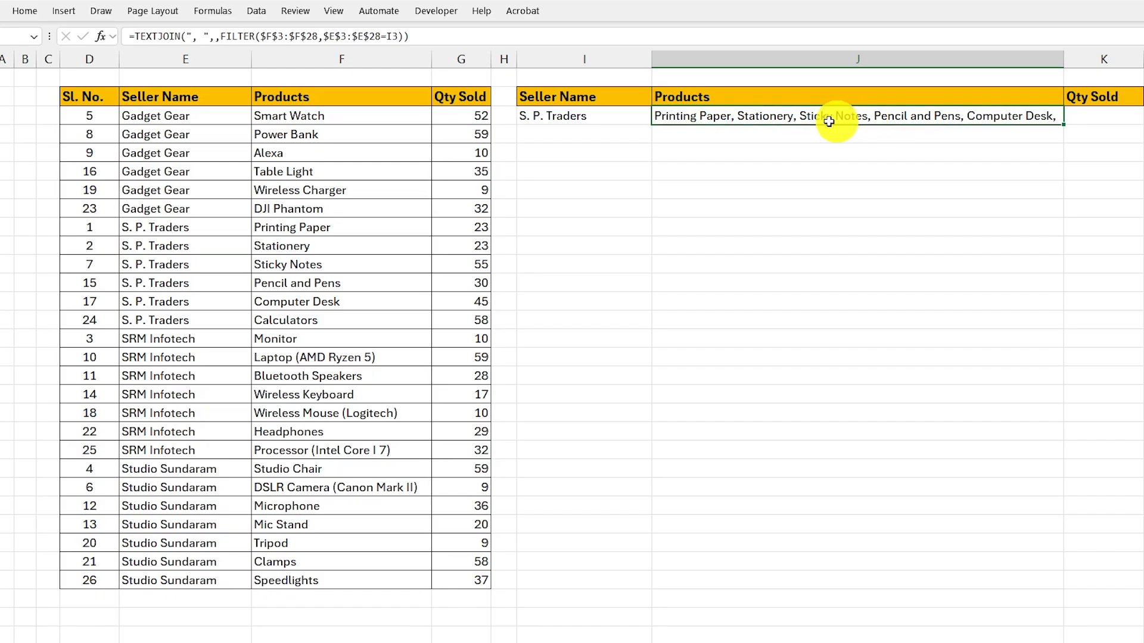
click(29, 14)
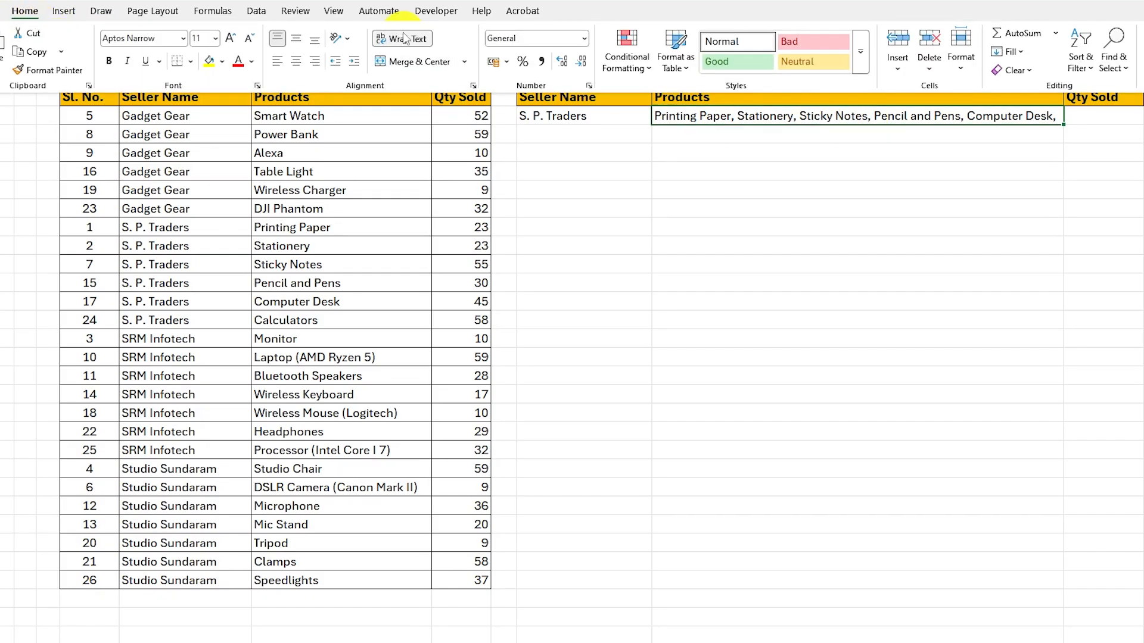
click(403, 41)
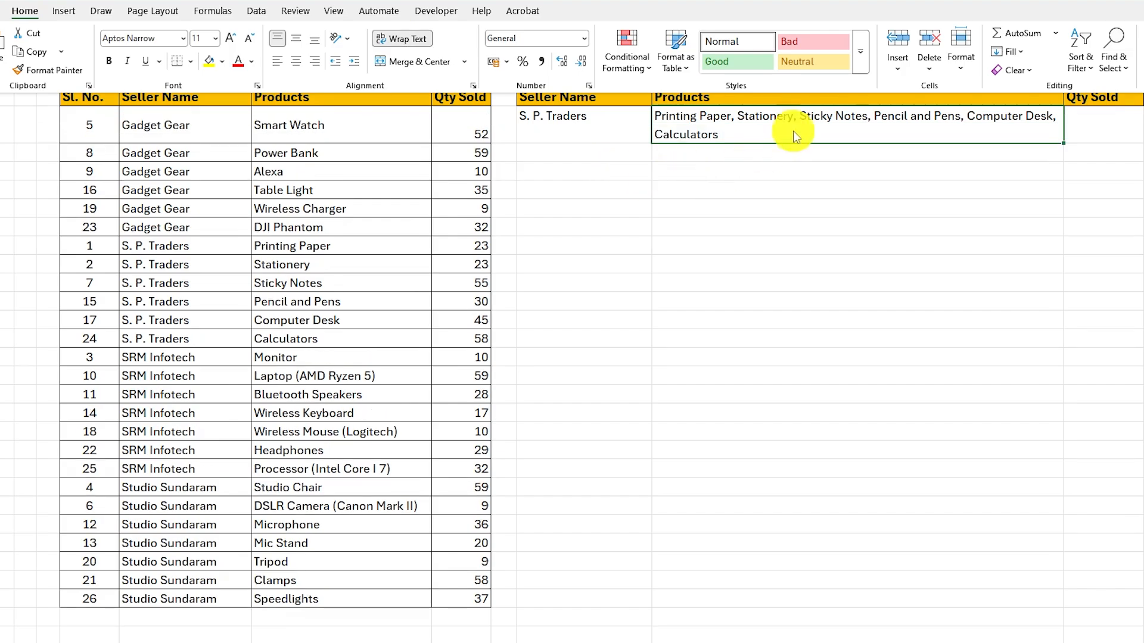
click(636, 119)
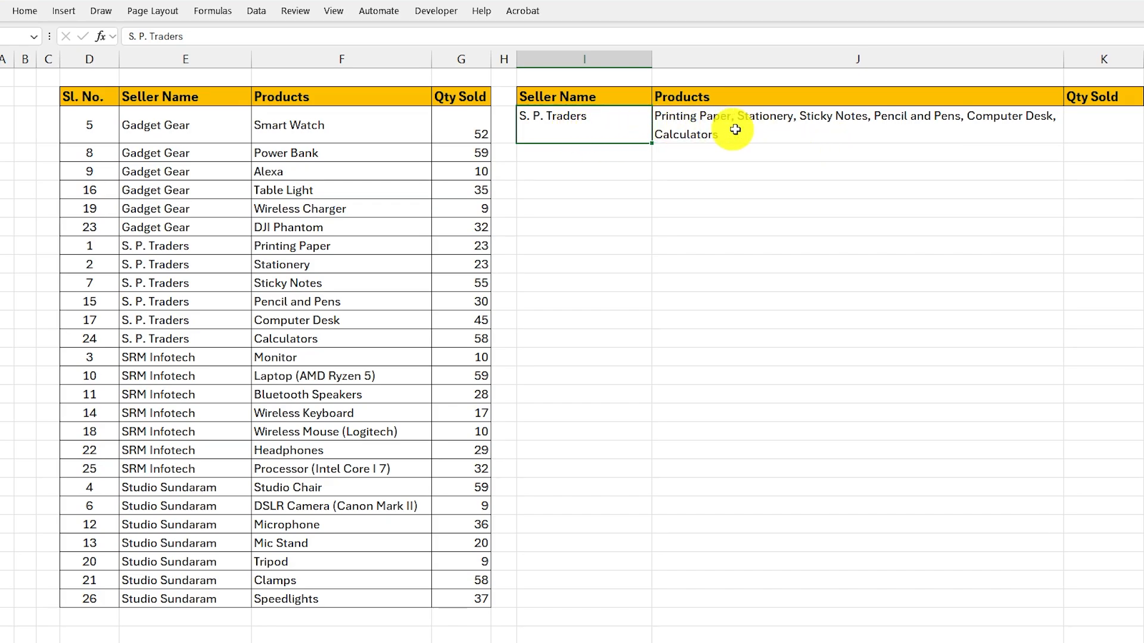
click(803, 130)
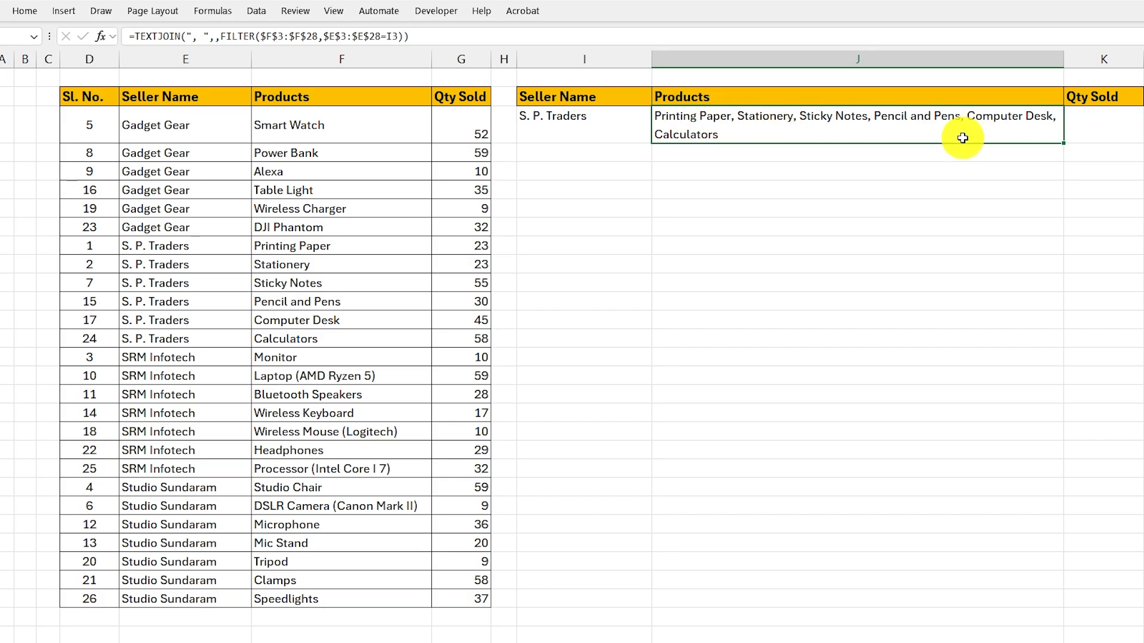
click(771, 131)
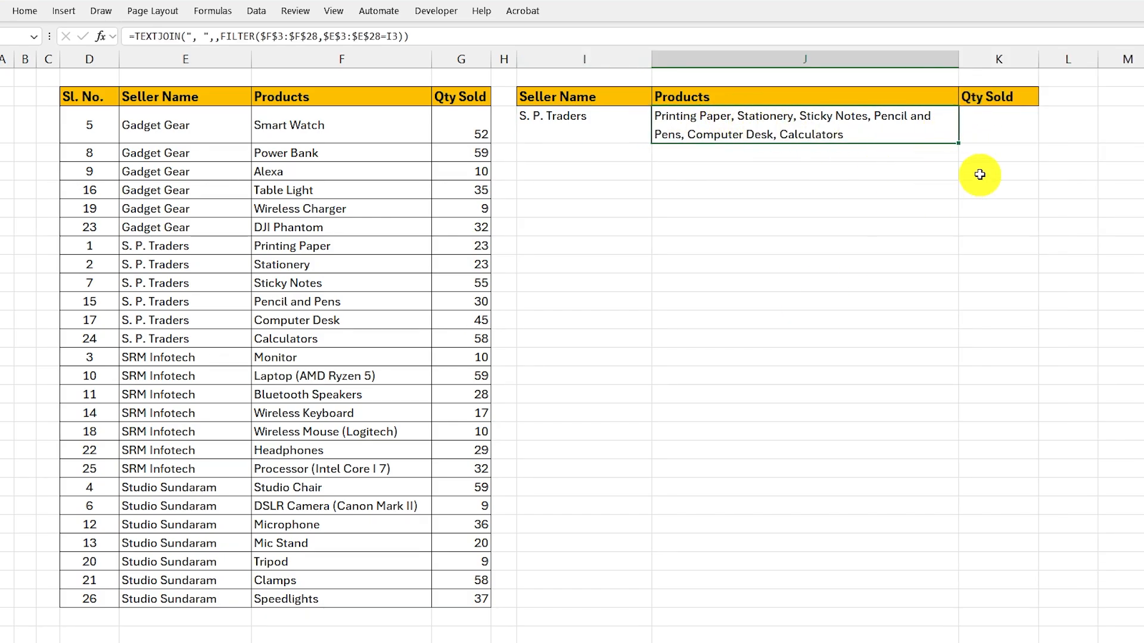
- Try copying the J3 formula down through J8, and clear the copies in J4:J8
drag(959, 143, 950, 234)
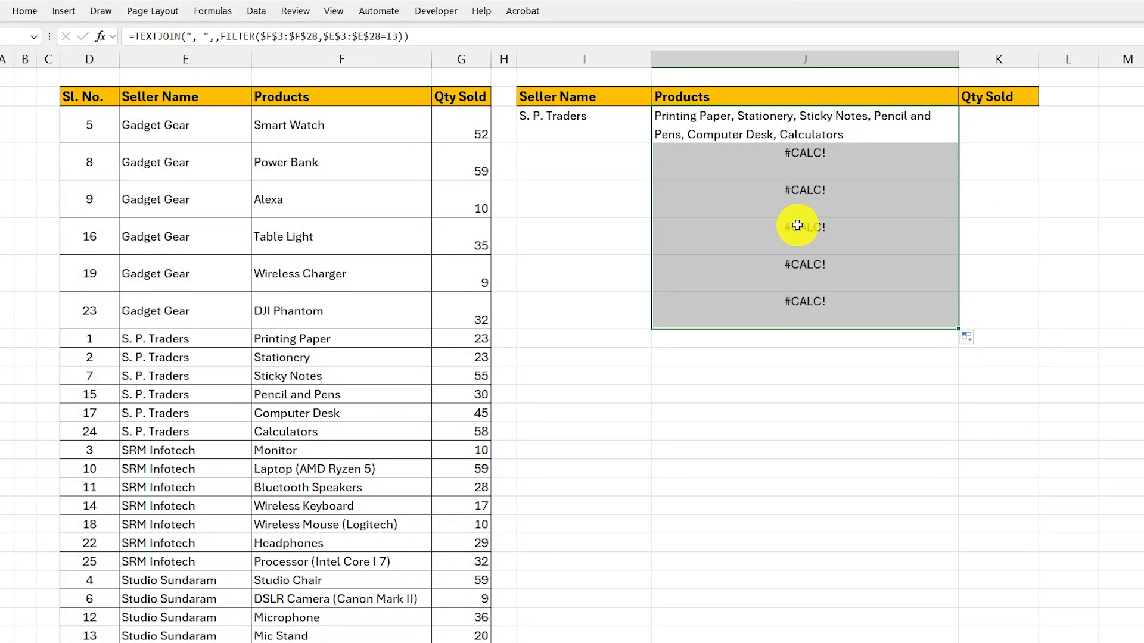
click(799, 223)
drag(799, 177, 775, 298)
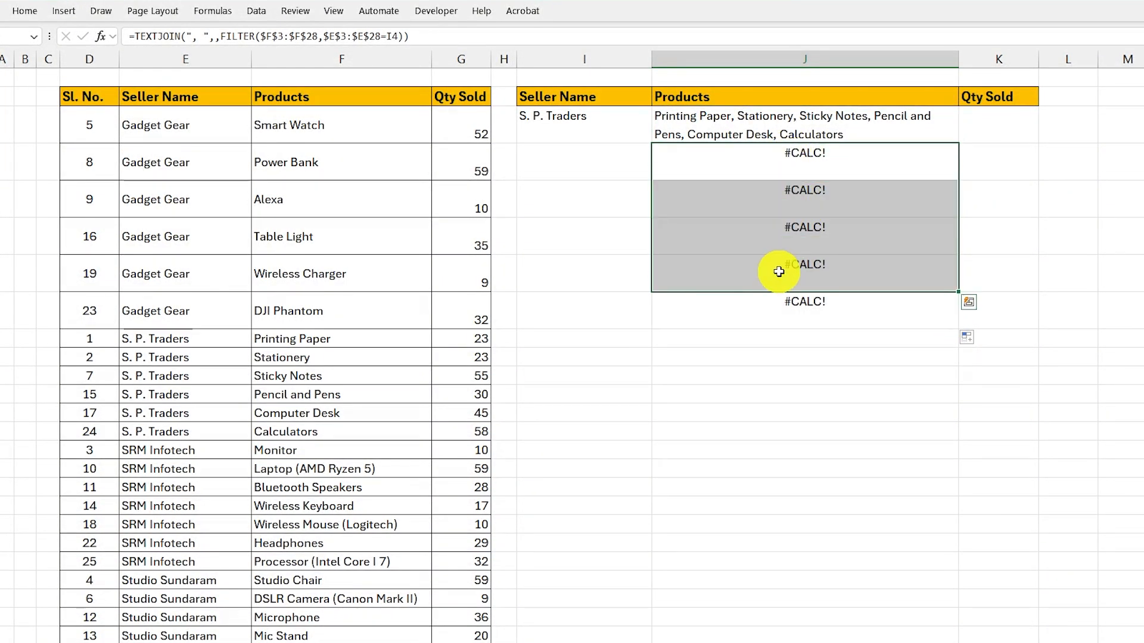
key(Delete)
click(743, 143)
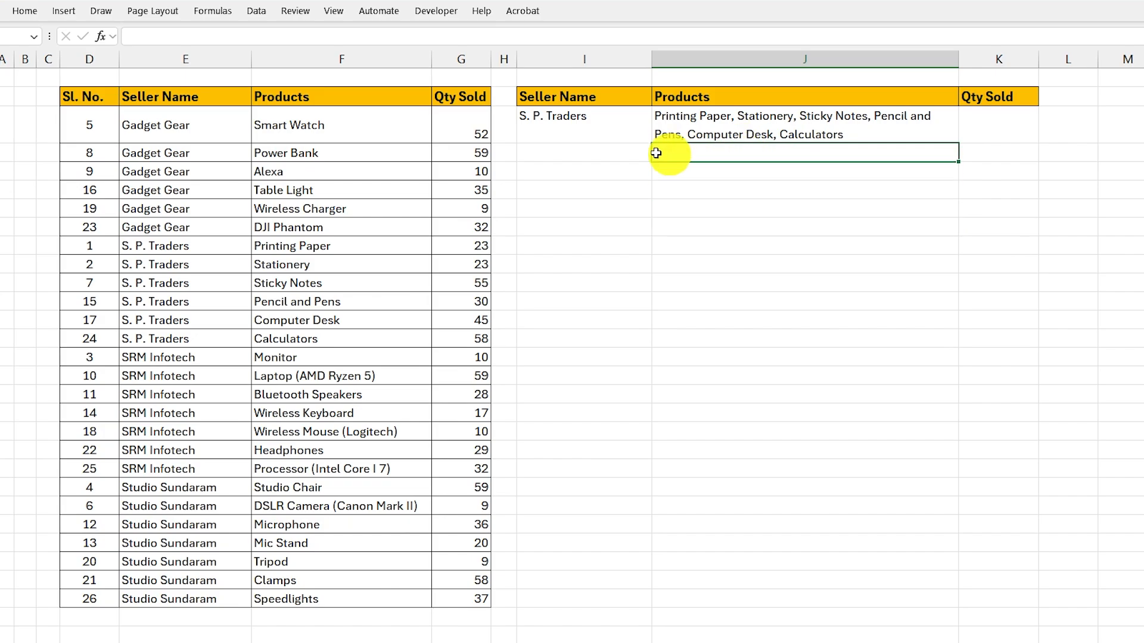
- Replace the seller name in I3 with =UNIQUE(E3:E28) to list every seller once
click(567, 150)
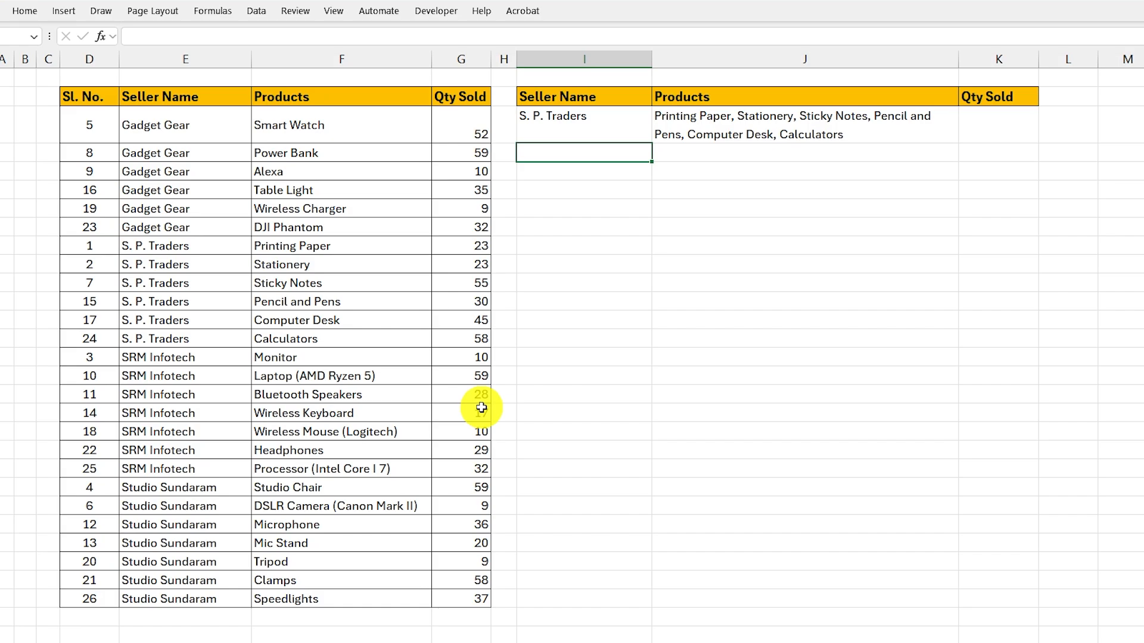
click(575, 126)
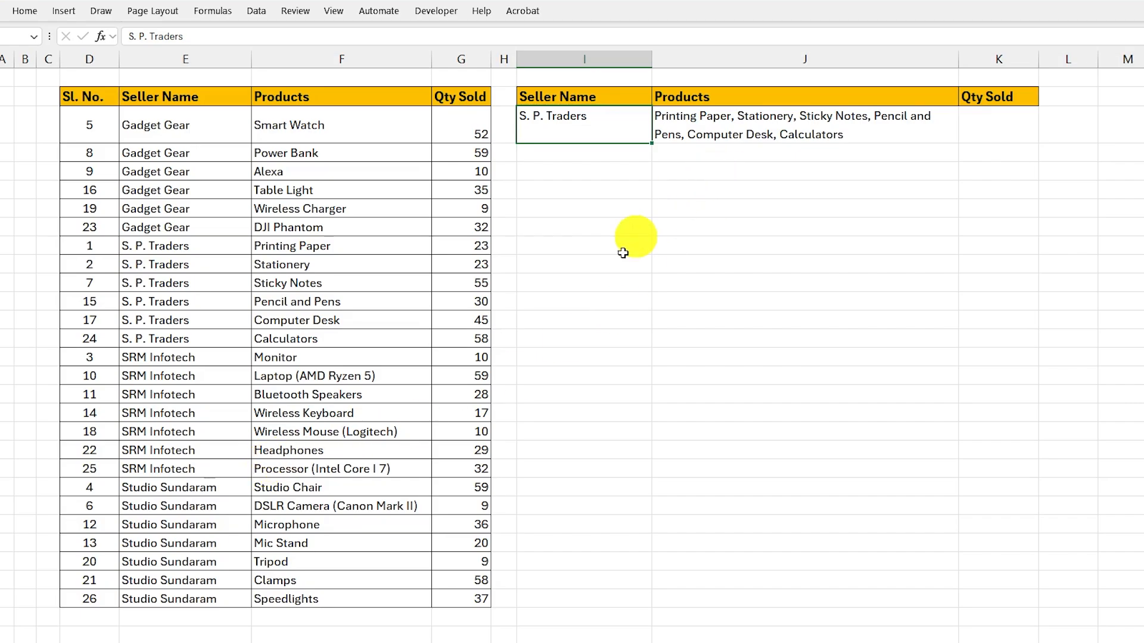
key(Delete)
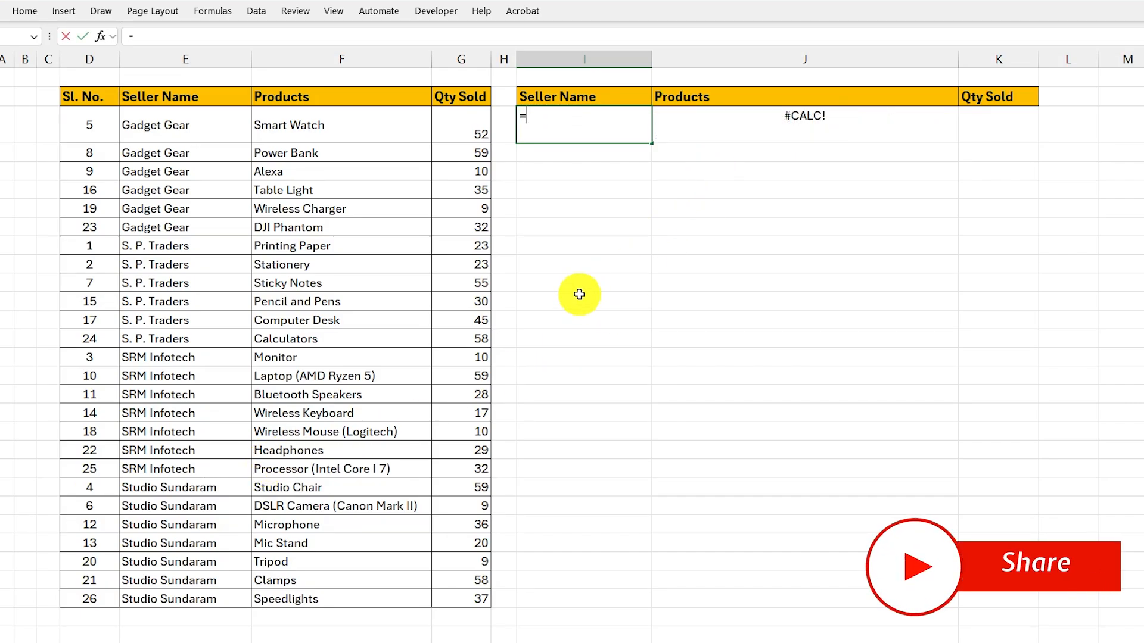
text(=unique)
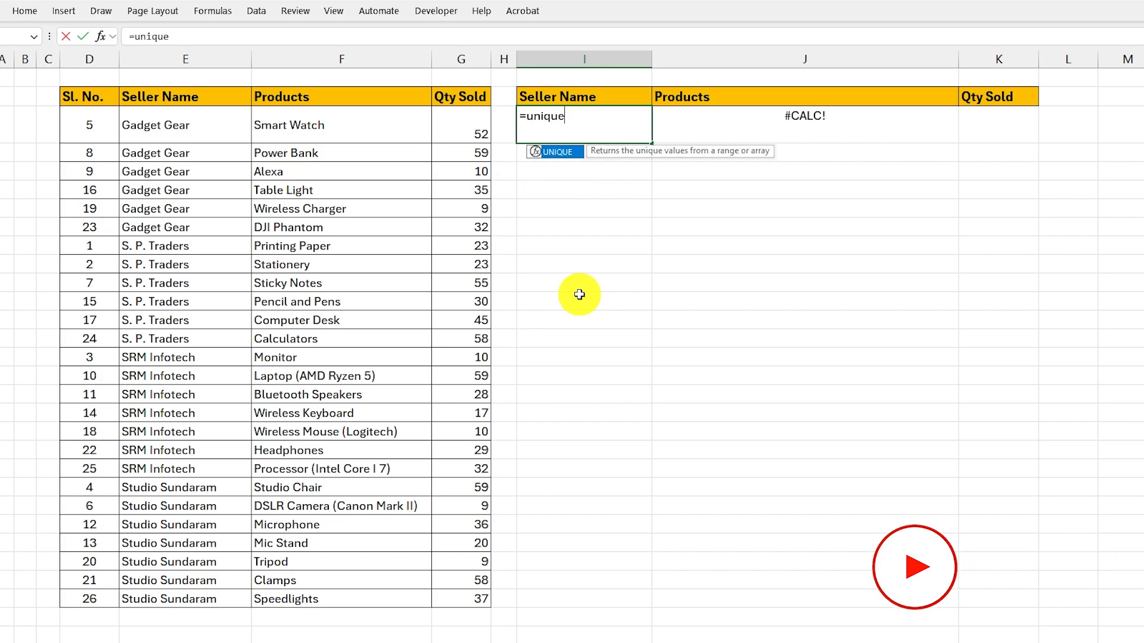
text(()
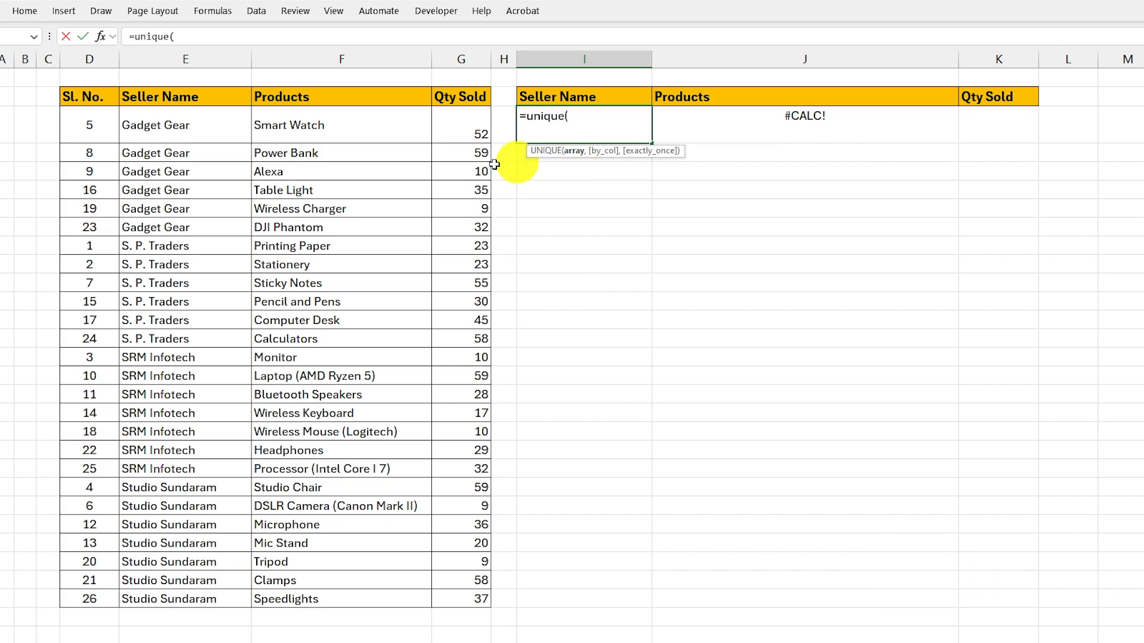
drag(172, 126, 186, 598)
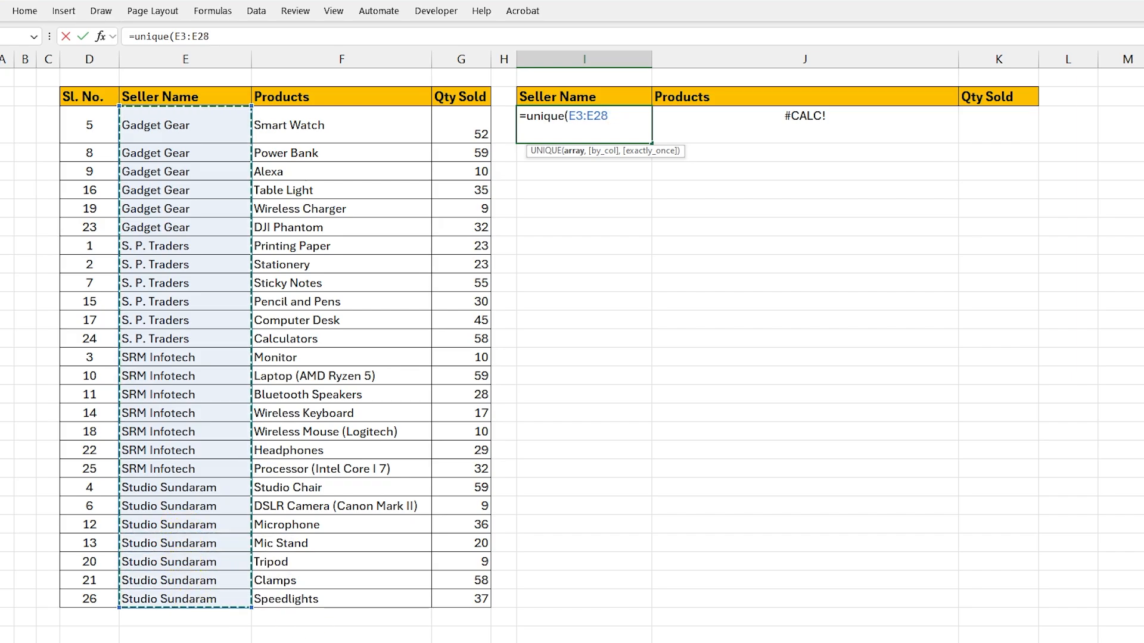
key(Return)
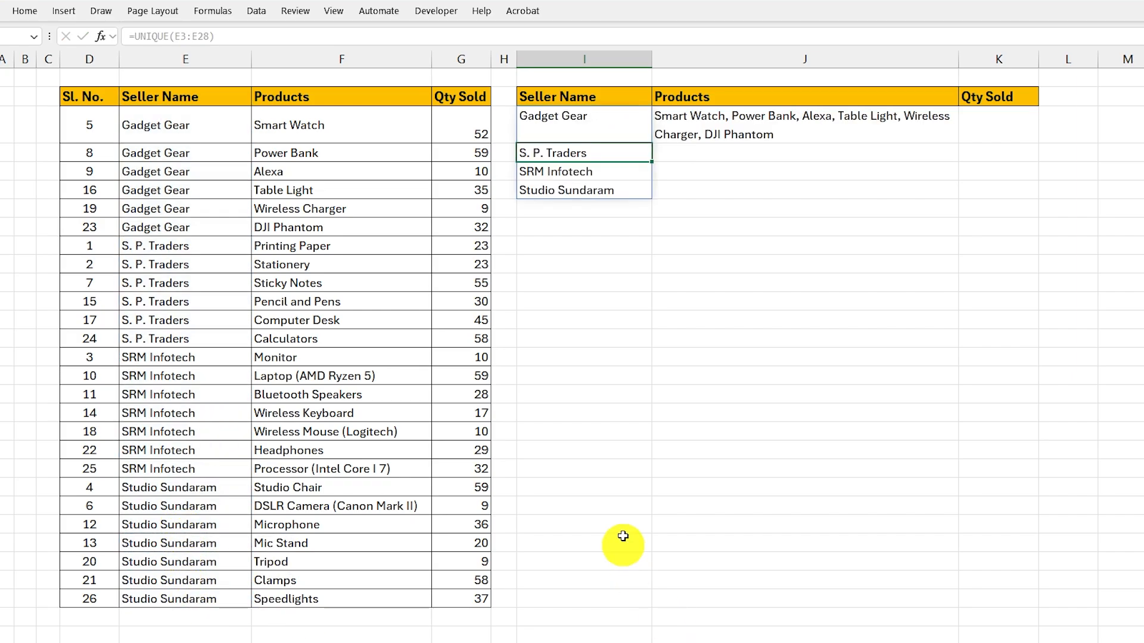
click(584, 120)
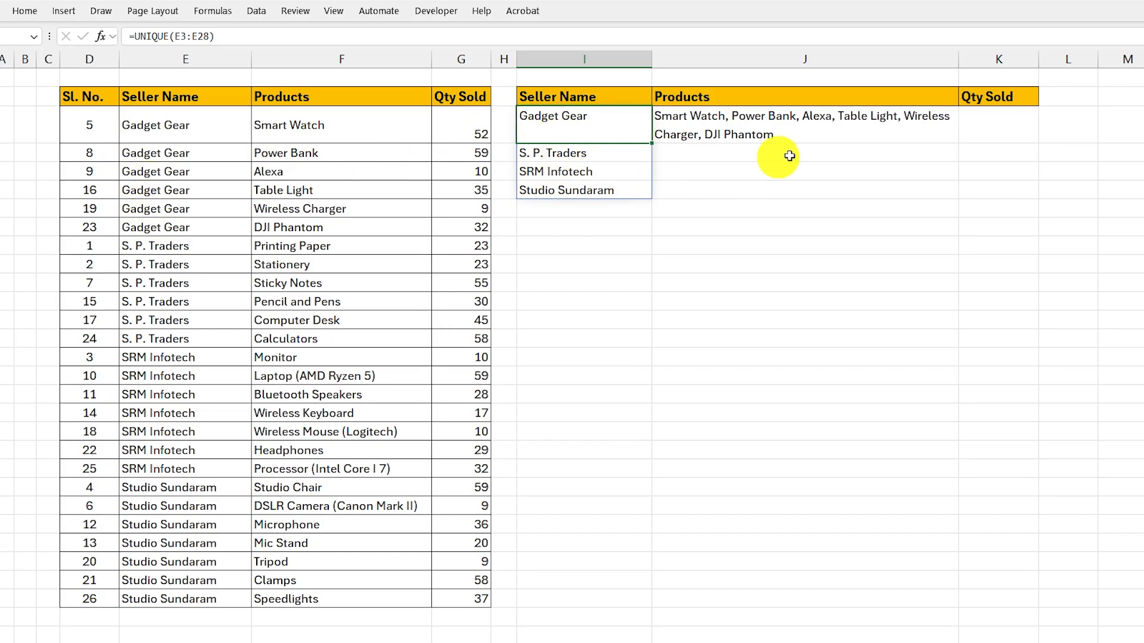
- Copy the TEXTJOIN formula from J3 down to J6 for the remaining sellers
click(843, 123)
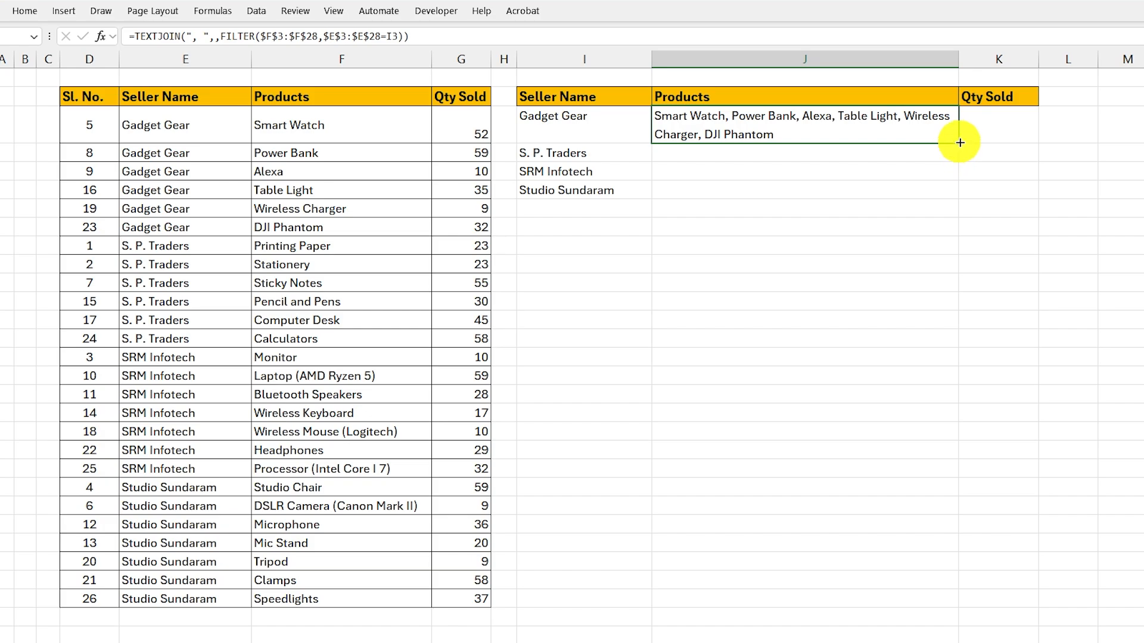
drag(959, 141, 951, 195)
click(631, 175)
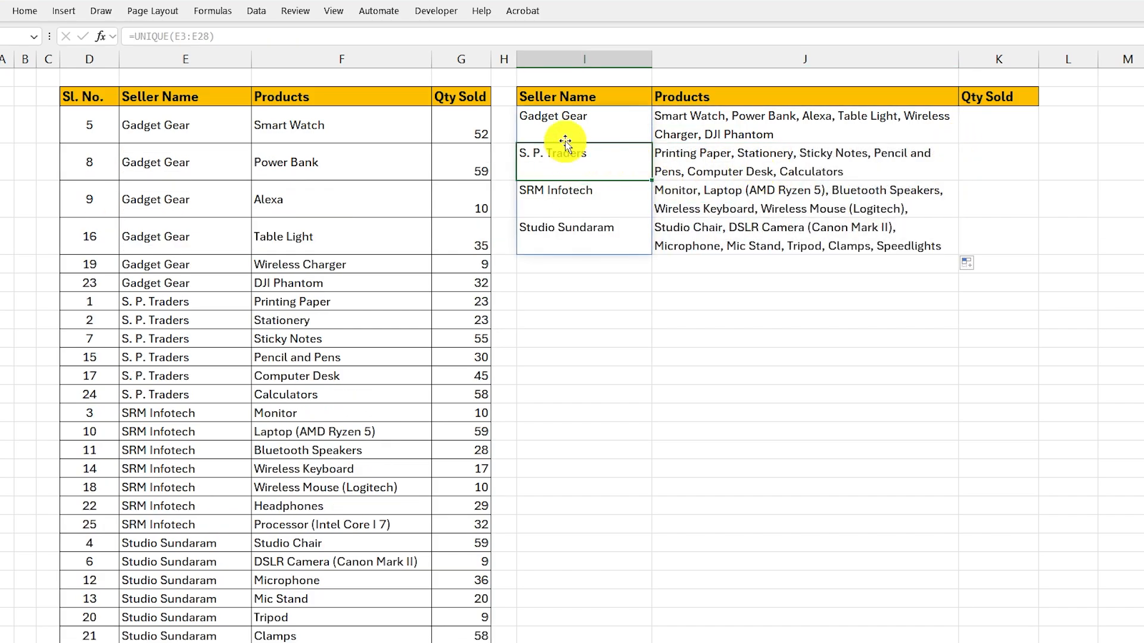
click(725, 160)
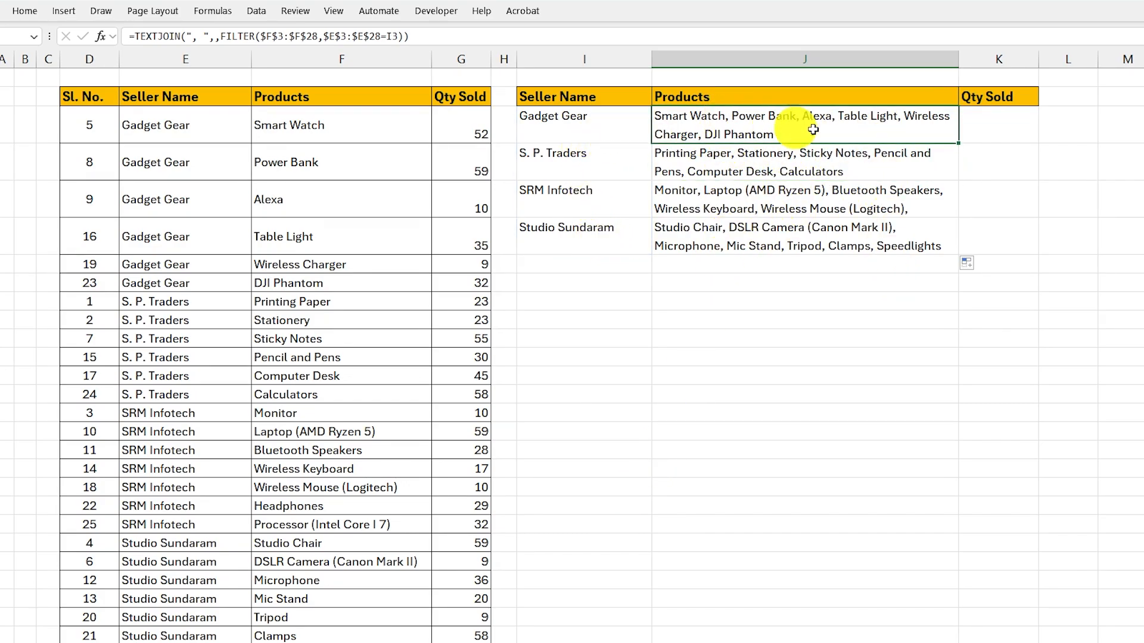
- Total the first seller's quantity in K3 with =SUMIF($E$3:$E$28,I3,$G$3:$G$28), keeping the seller and quantity ranges absolute
click(998, 127)
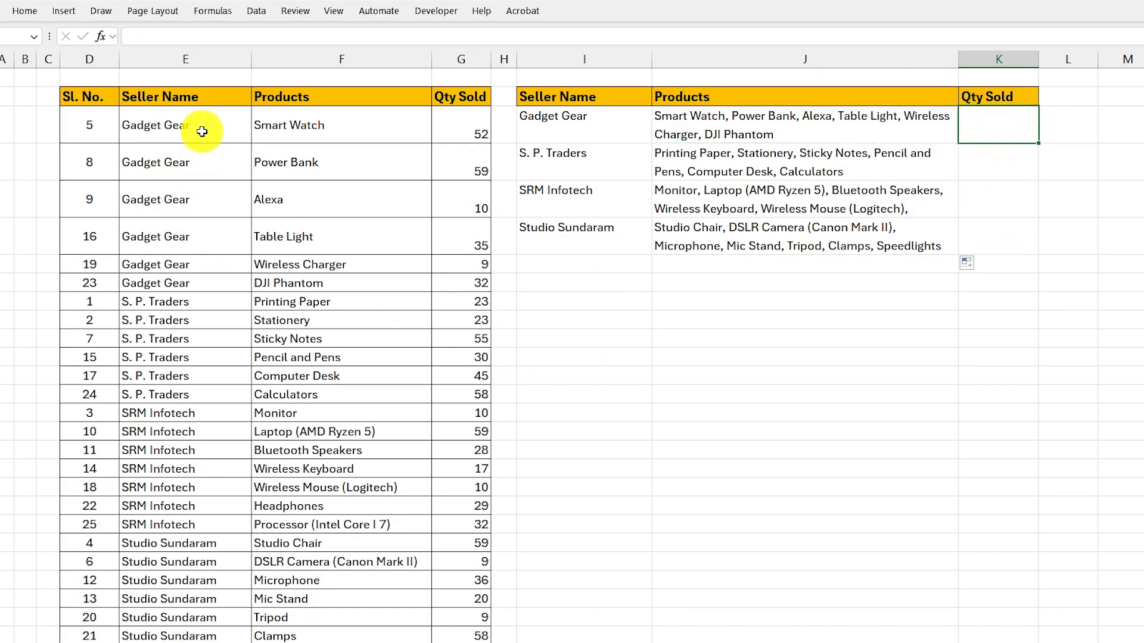
drag(319, 122, 449, 283)
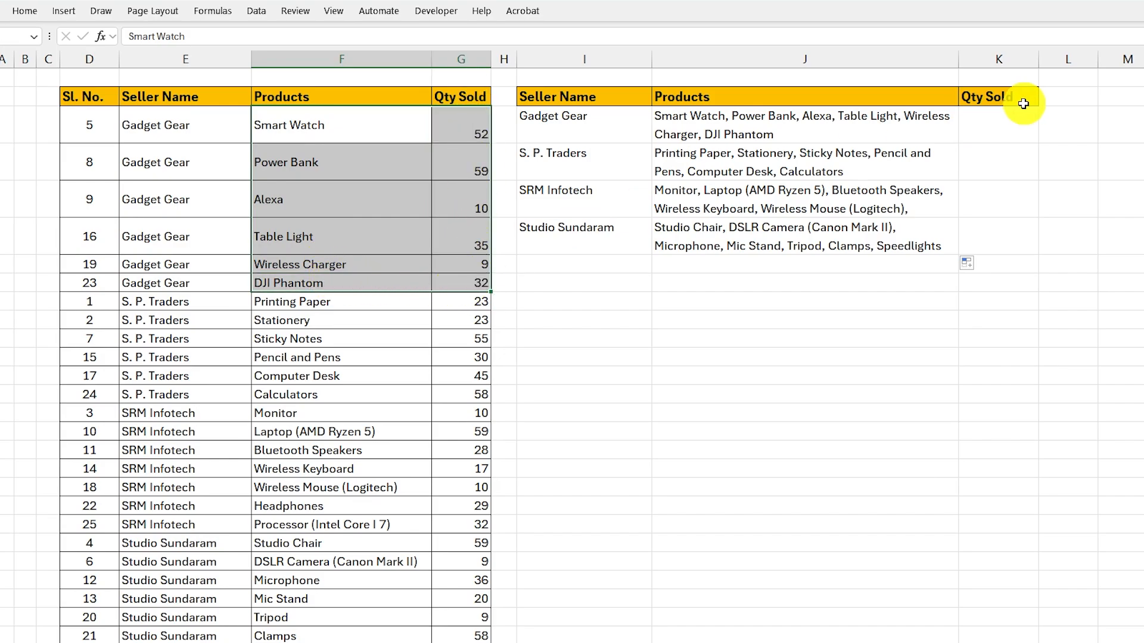
click(994, 126)
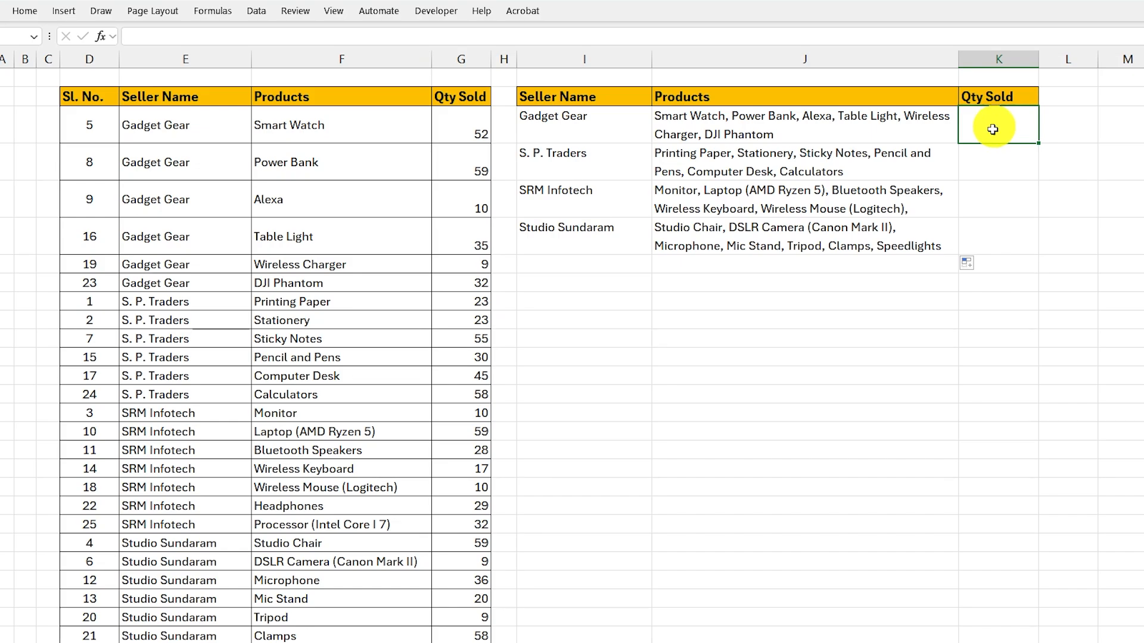
text(=S)
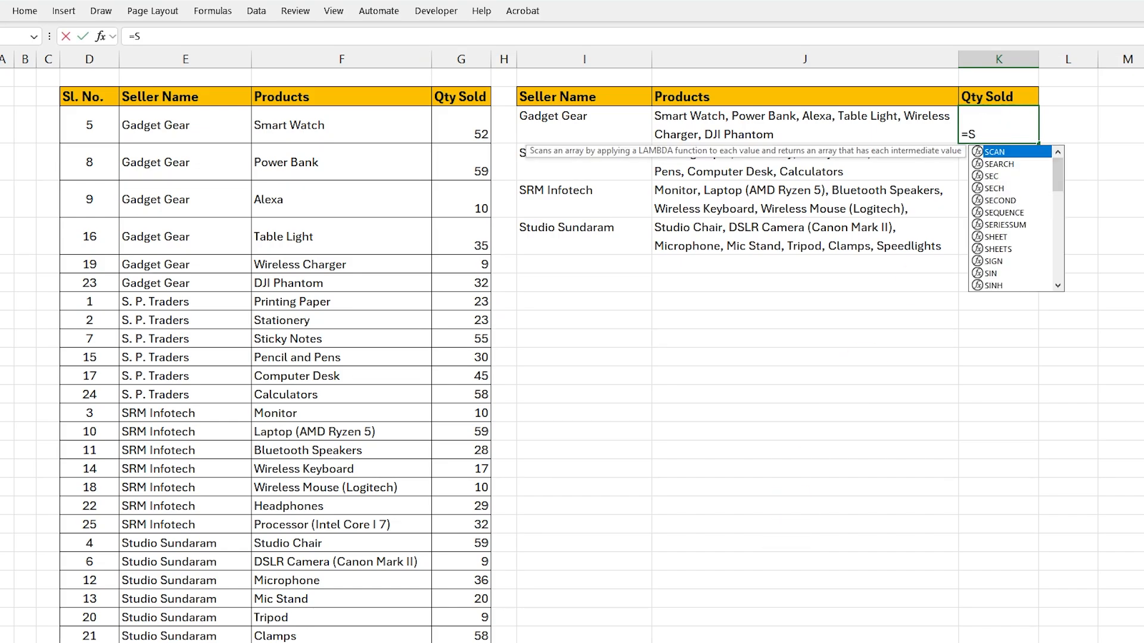
text(UMIF()
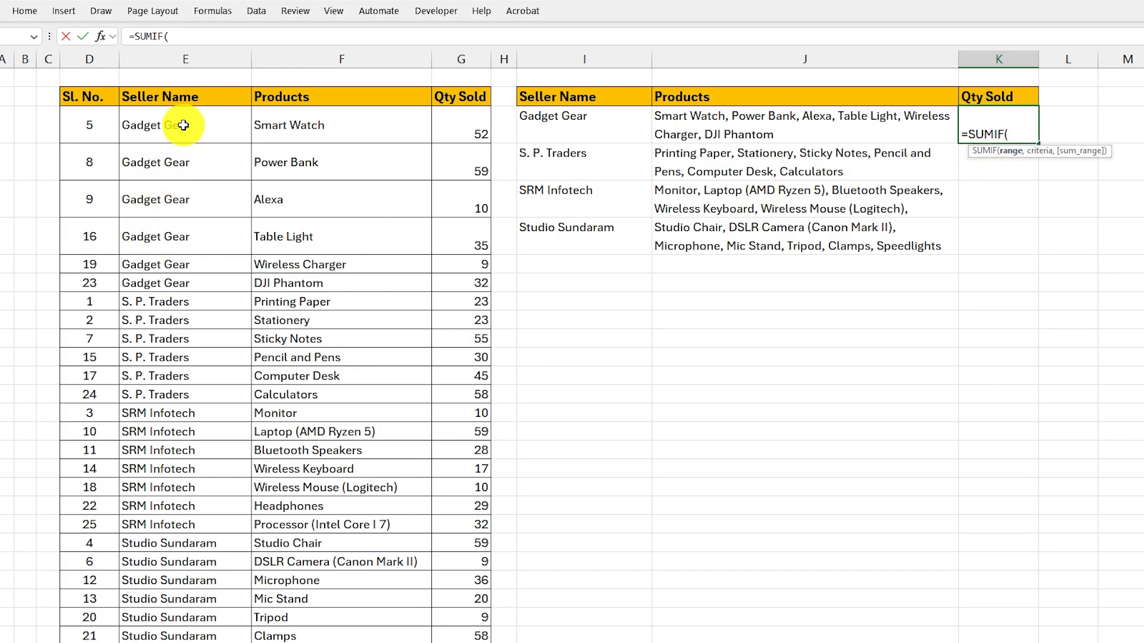
drag(179, 122, 210, 641)
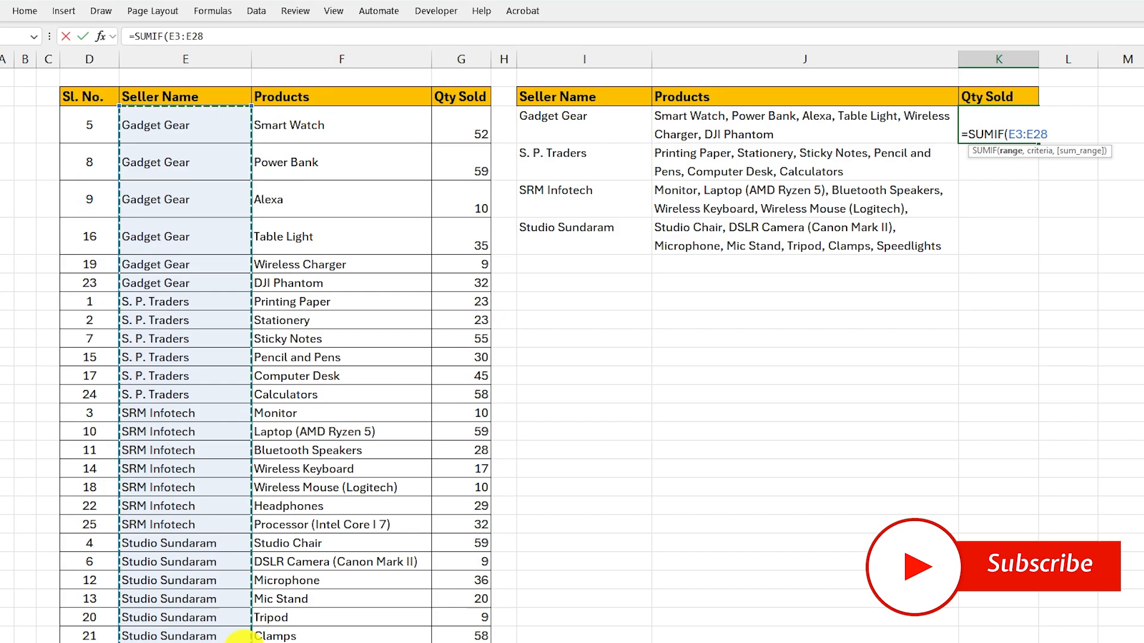
key(F4)
text(,)
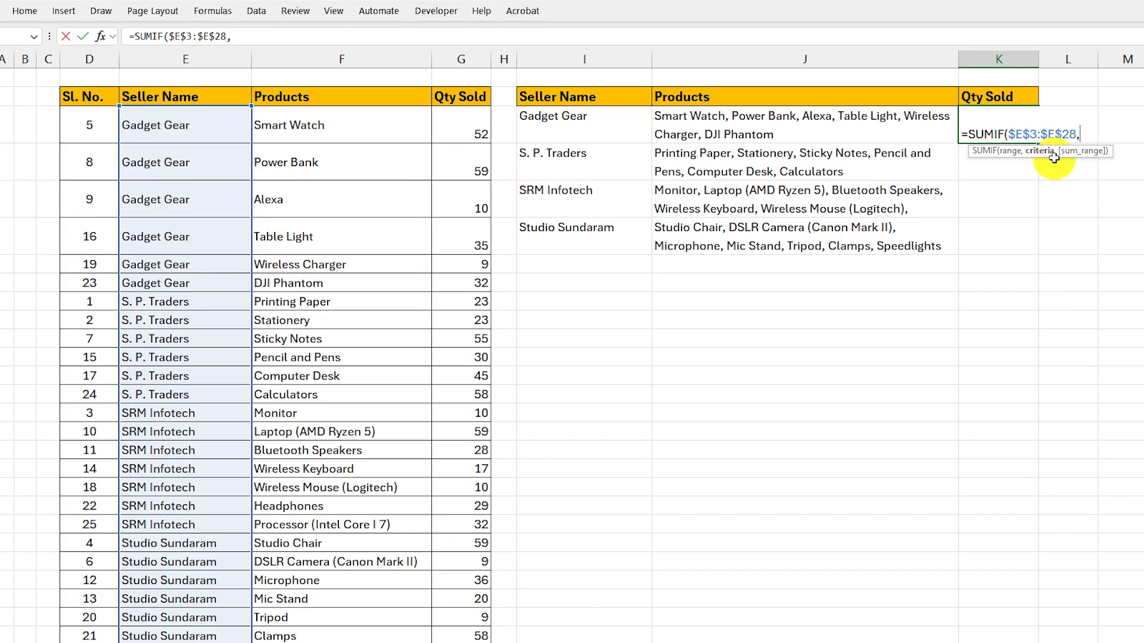
click(603, 125)
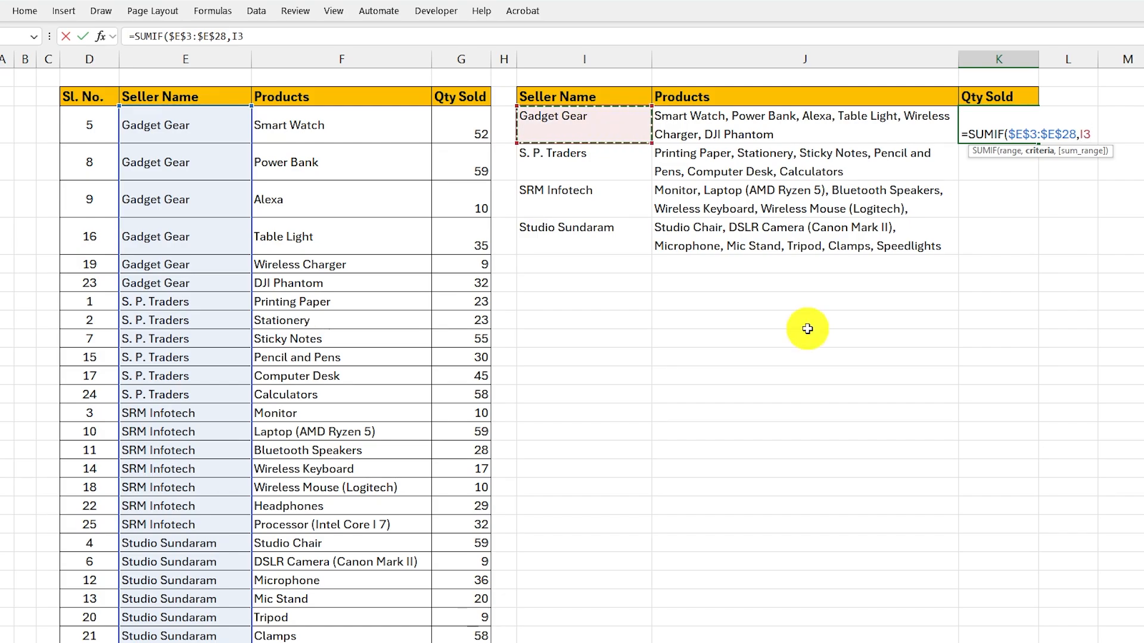
text(,)
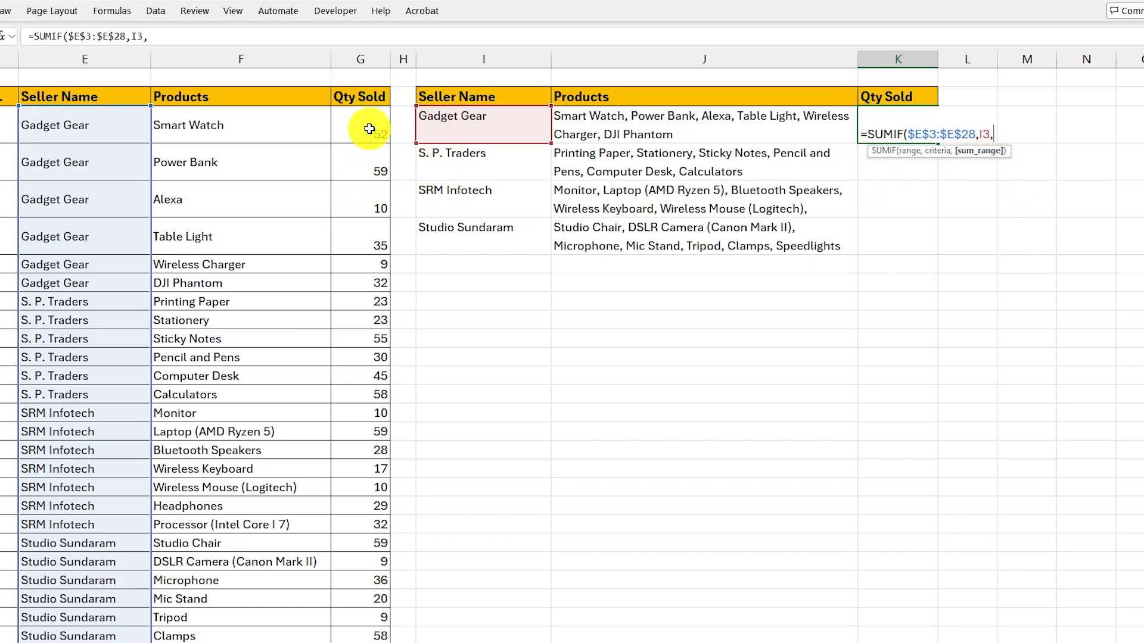
drag(370, 128, 383, 636)
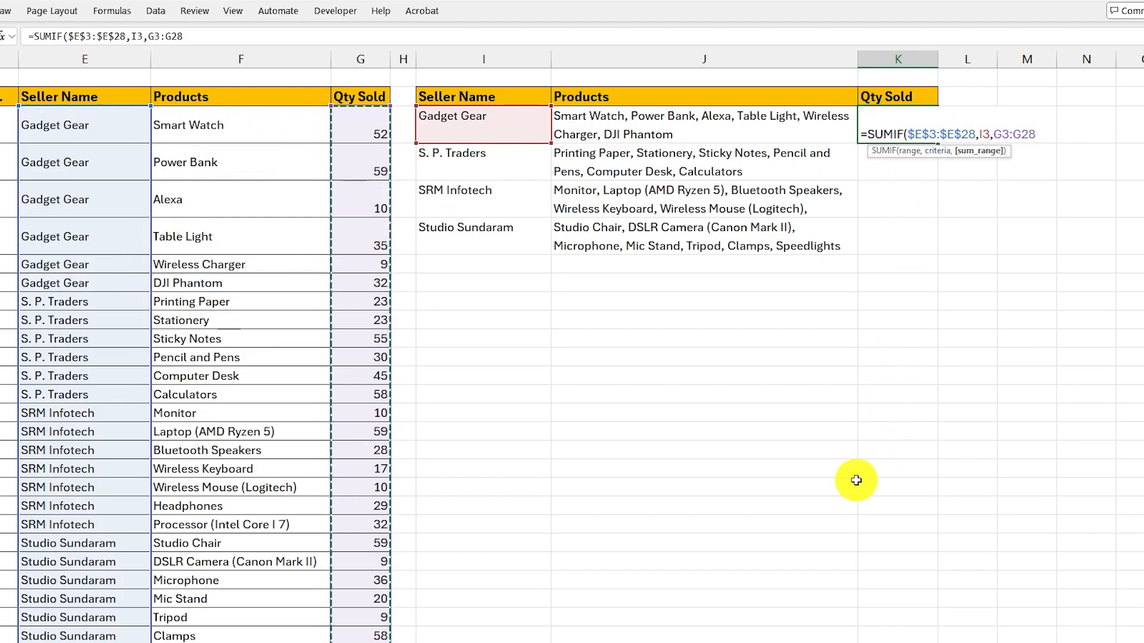
key(F4)
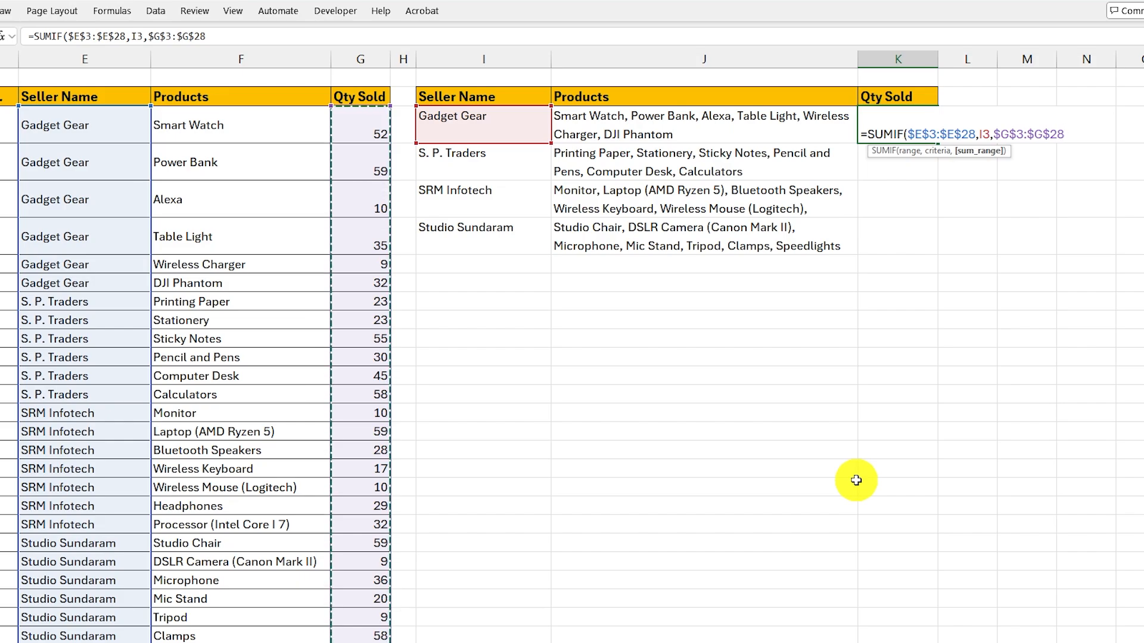
key(Return)
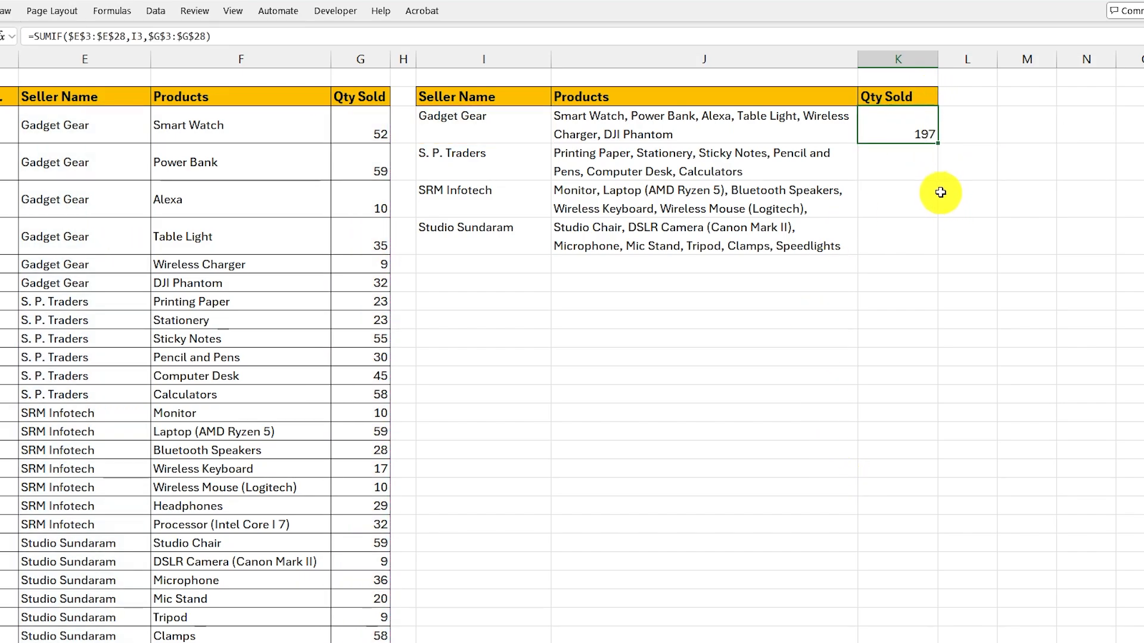
- Copy the SUMIF formula from K3 down to K6 for the remaining sellers
drag(941, 145, 932, 247)
click(558, 159)
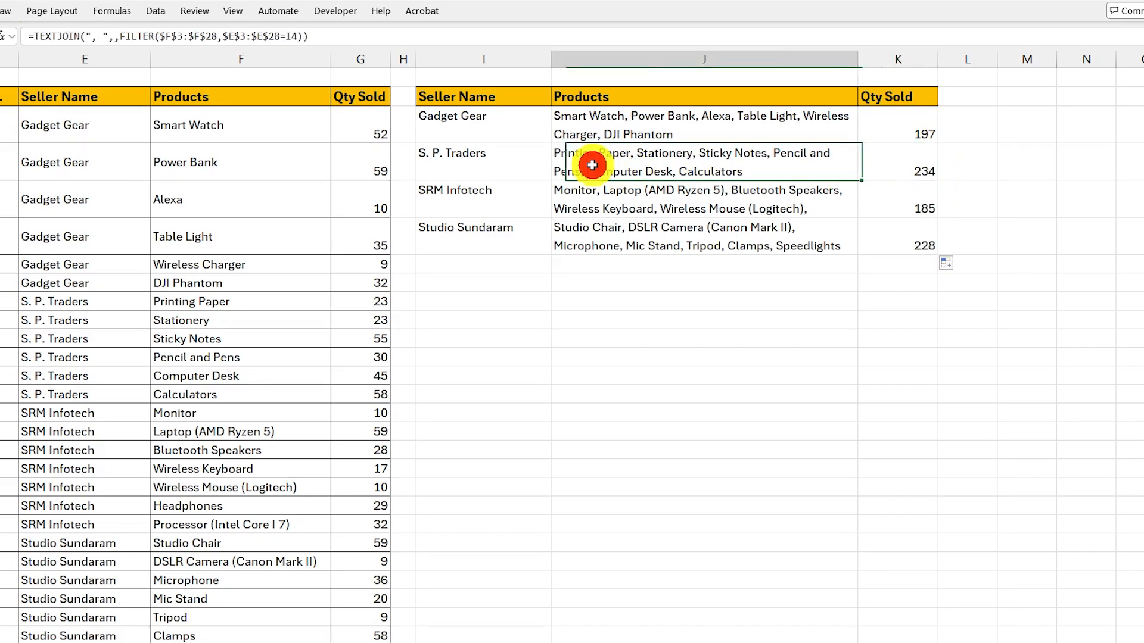